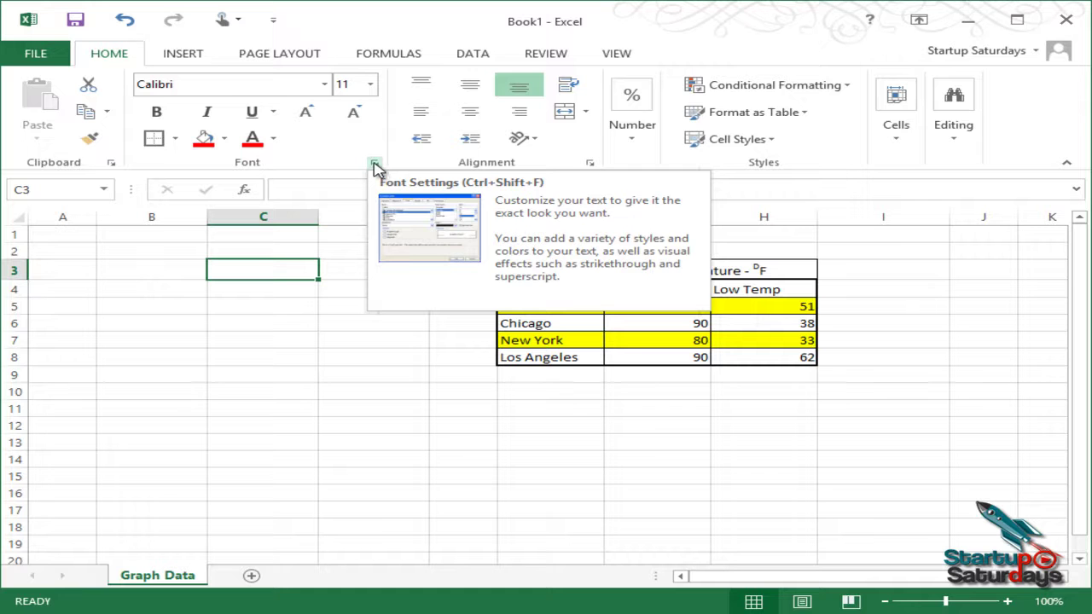
- Open the detailed font settings for cell C3 to view the available styles and effects, and close them without changes
click(374, 165)
drag(802, 105, 578, 125)
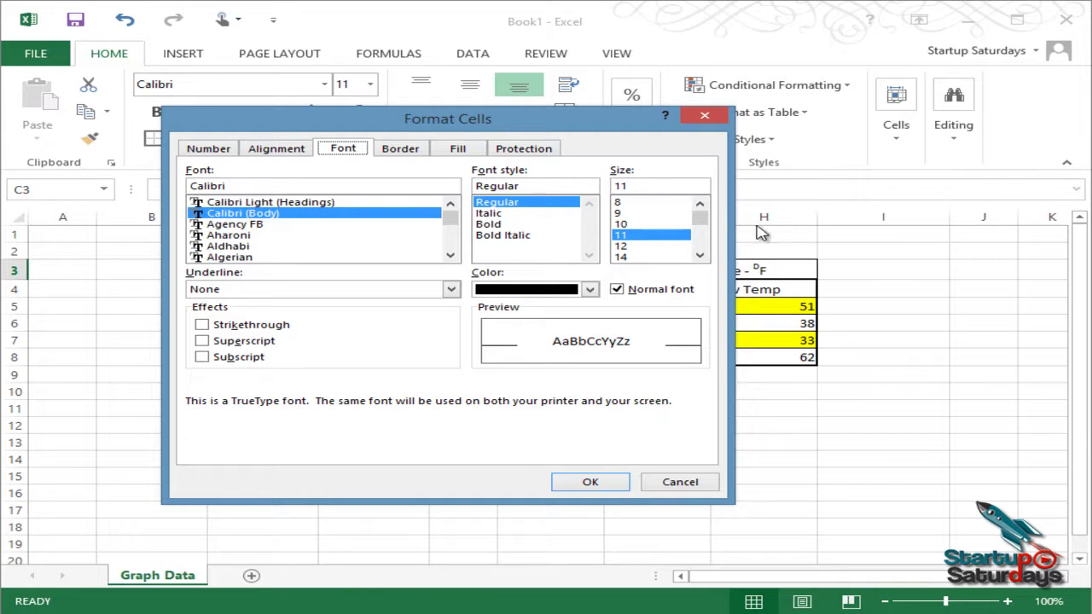
drag(556, 126, 465, 126)
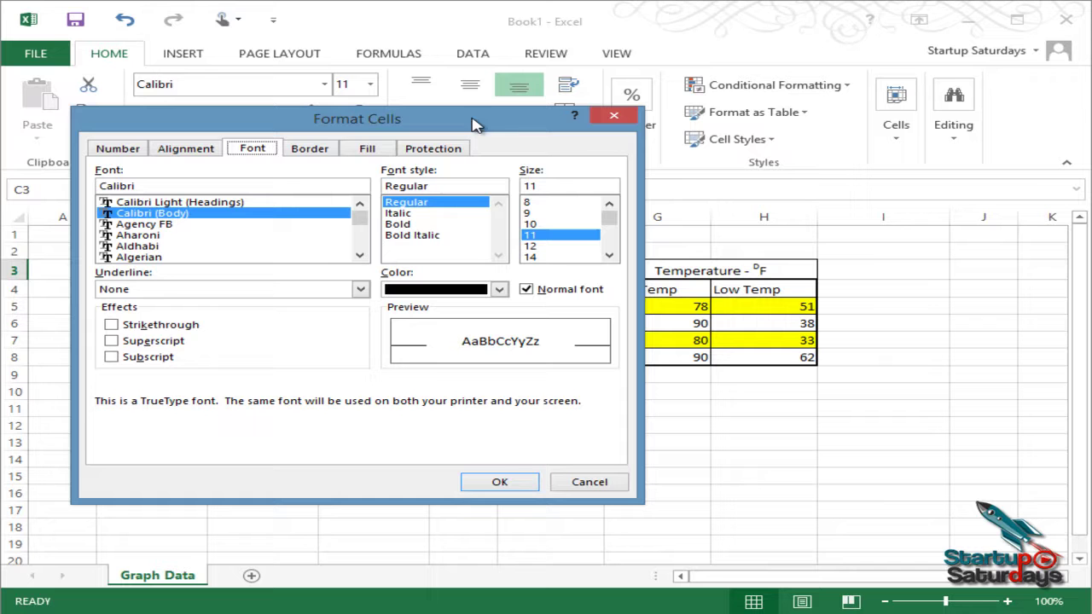
click(619, 119)
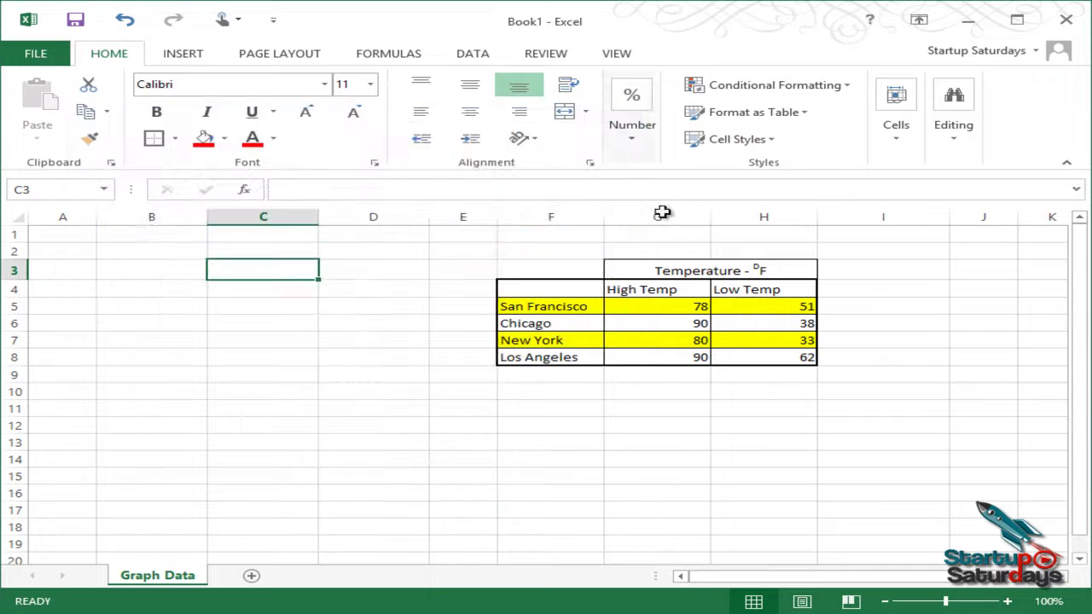
- Remove the ending of the merged heading in G3 and re-enter it in plain text, so it reads "Temperature - DF"
click(719, 267)
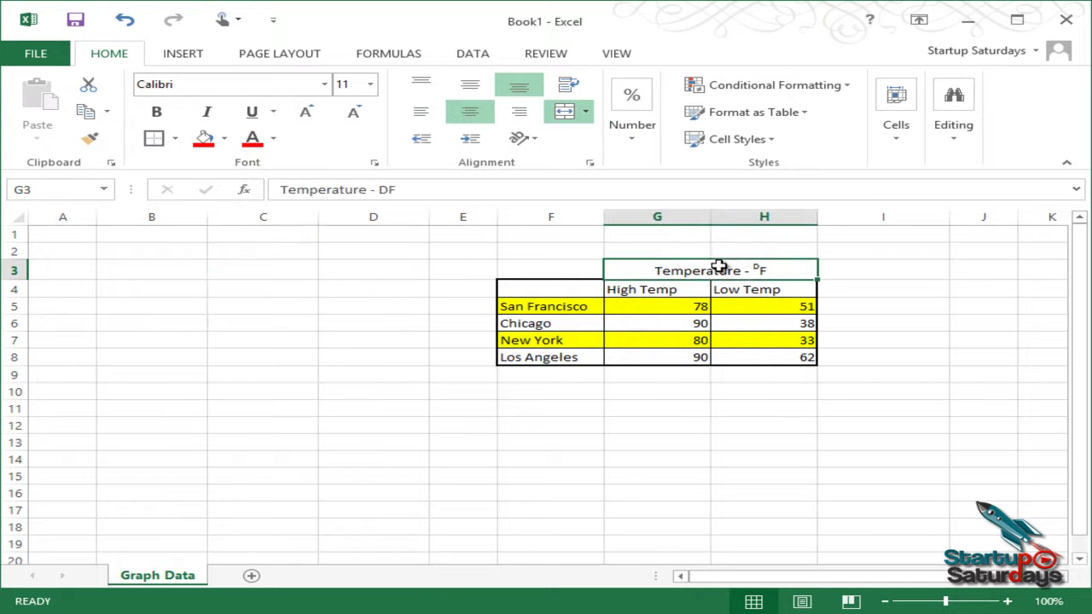
click(389, 189)
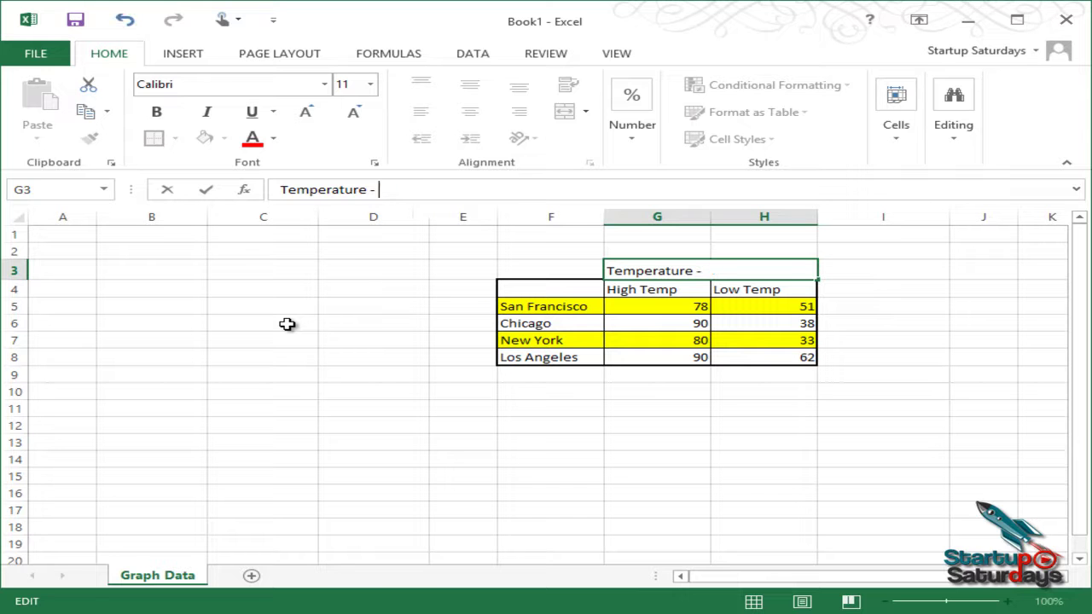
key(Return)
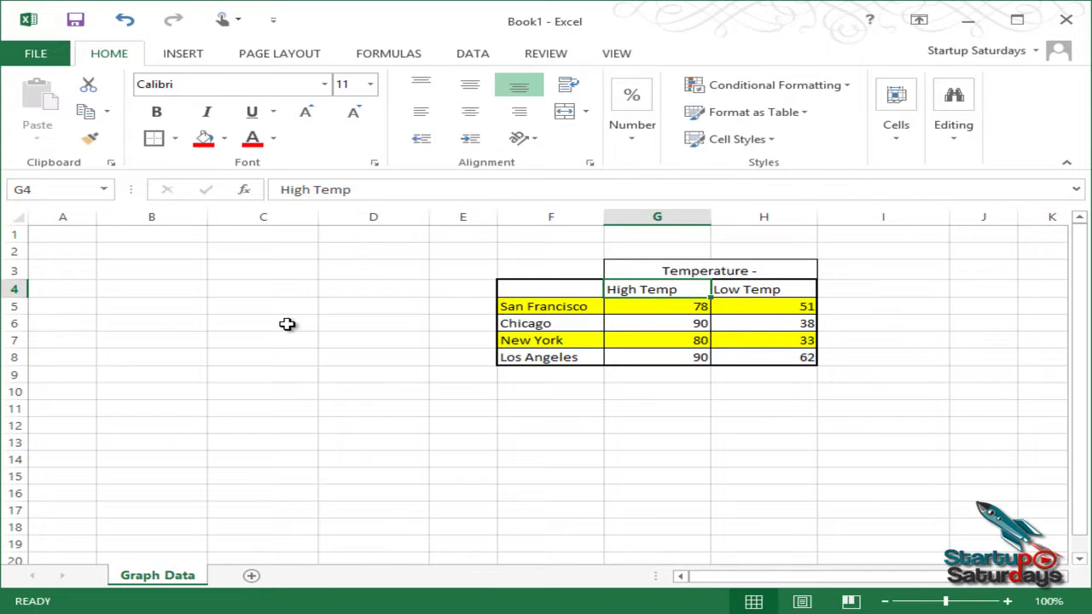
key(Up)
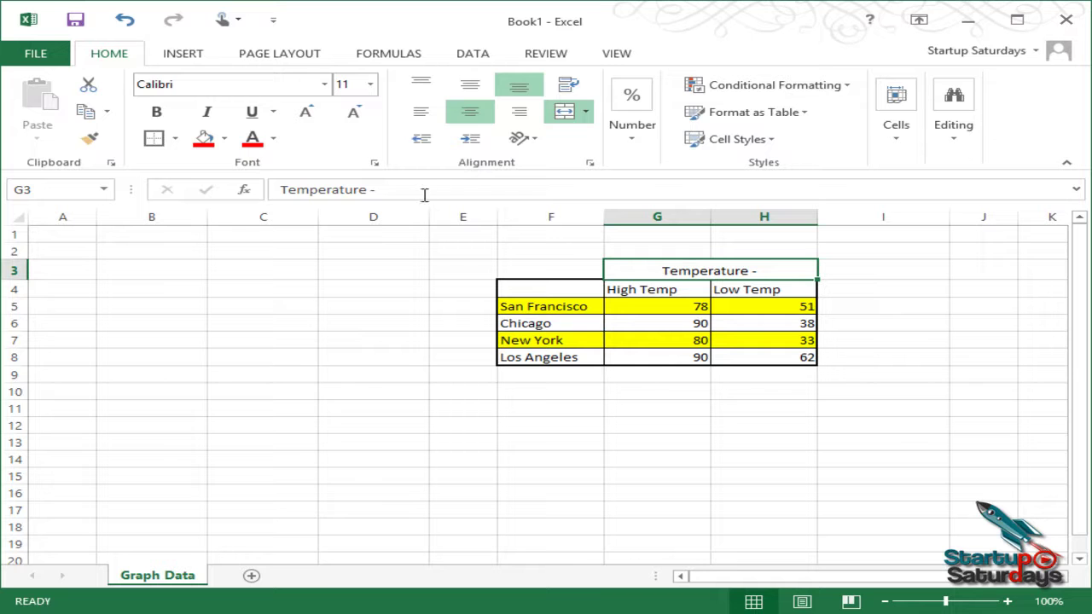
click(424, 190)
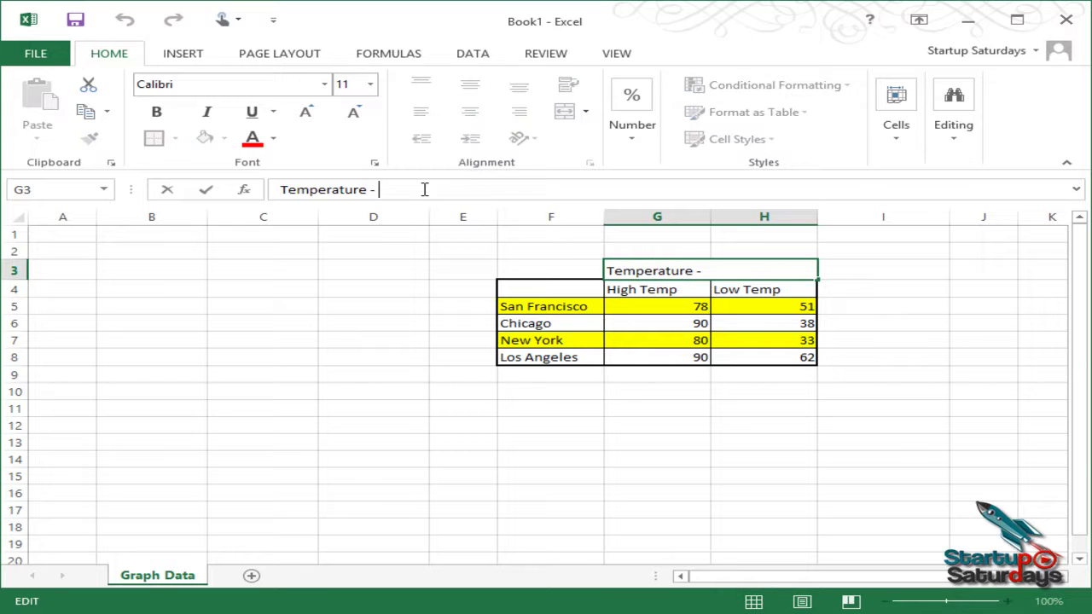
key(Return)
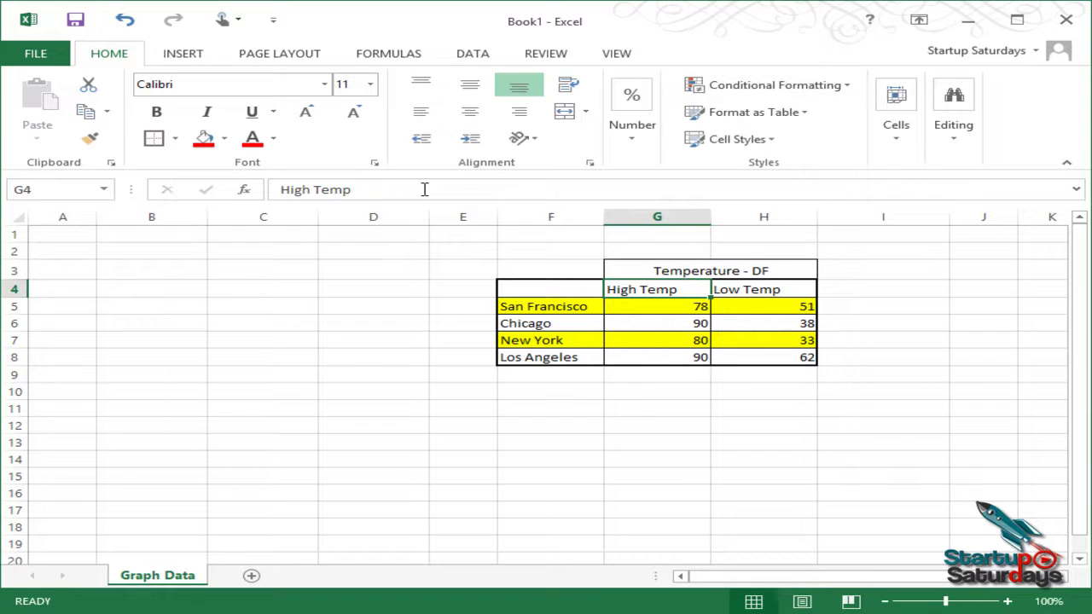
- Format only the letter D in the G3 heading "Temperature - DF" as superscript
key(Up)
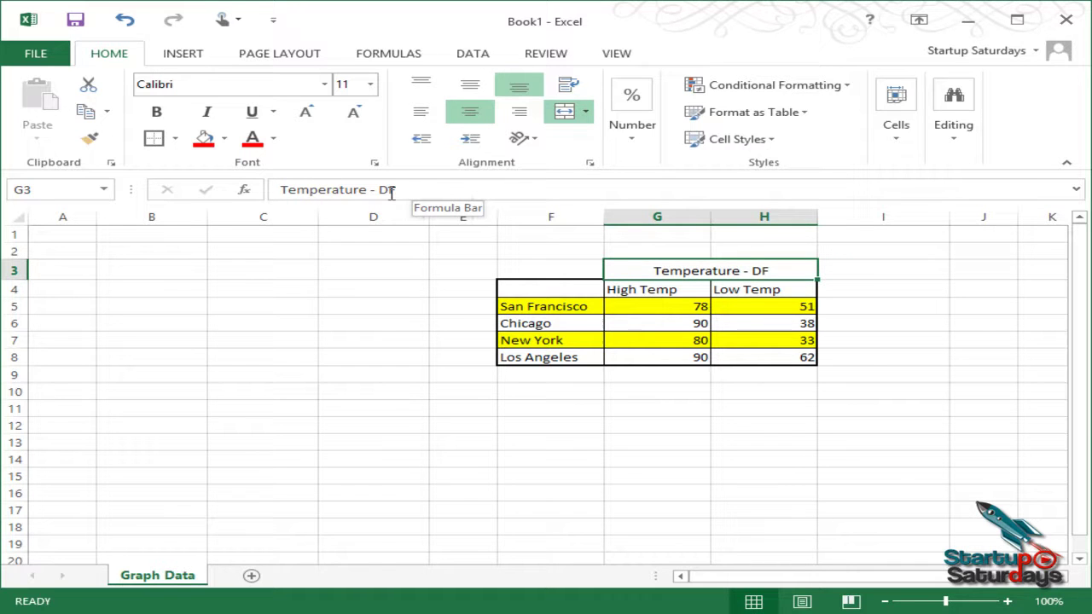
click(392, 190)
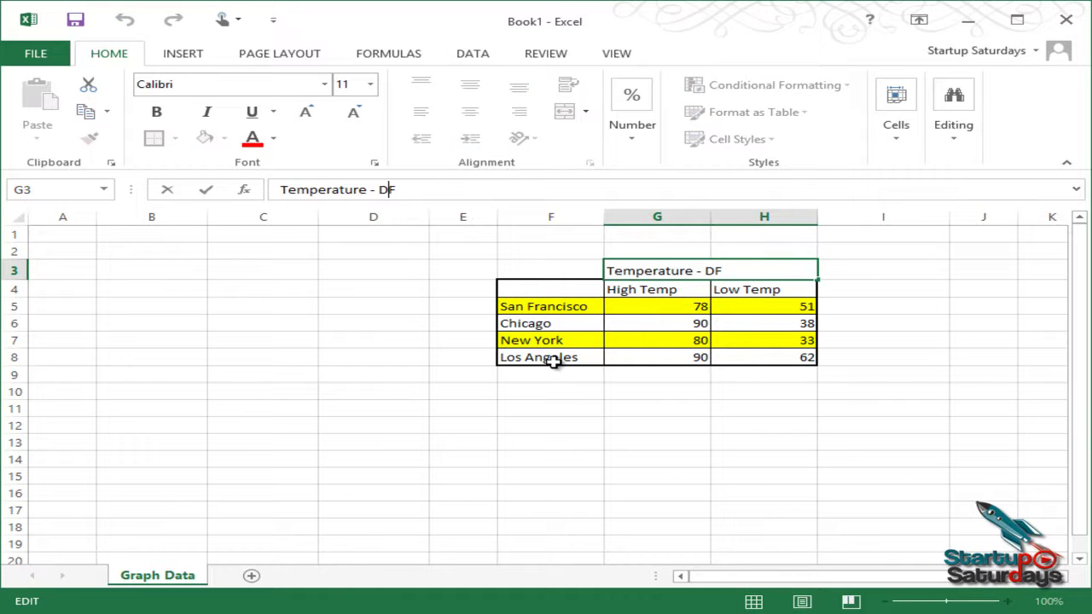
click(376, 164)
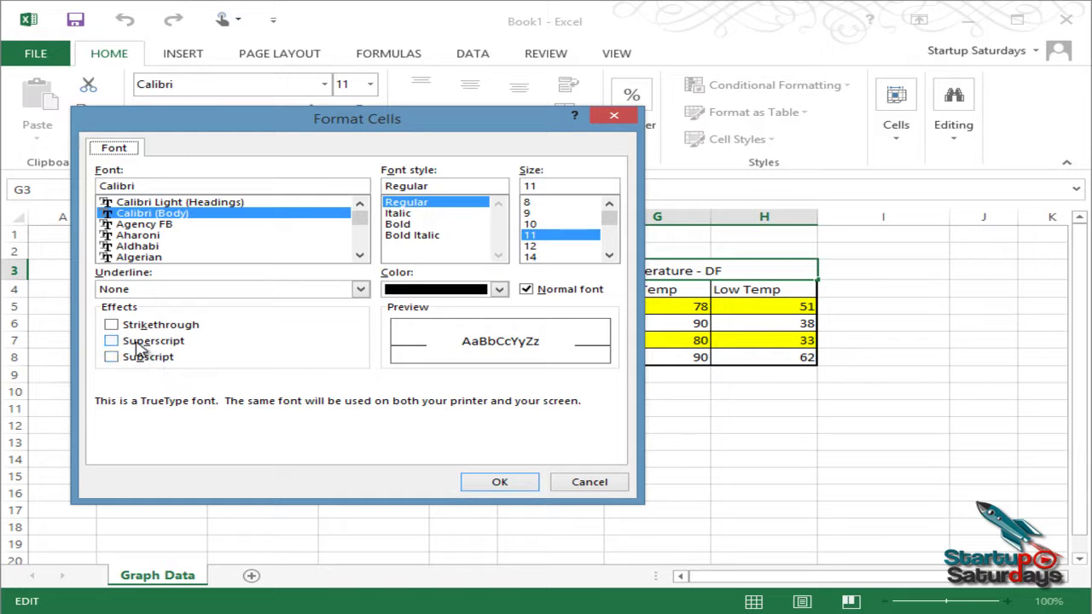
click(139, 345)
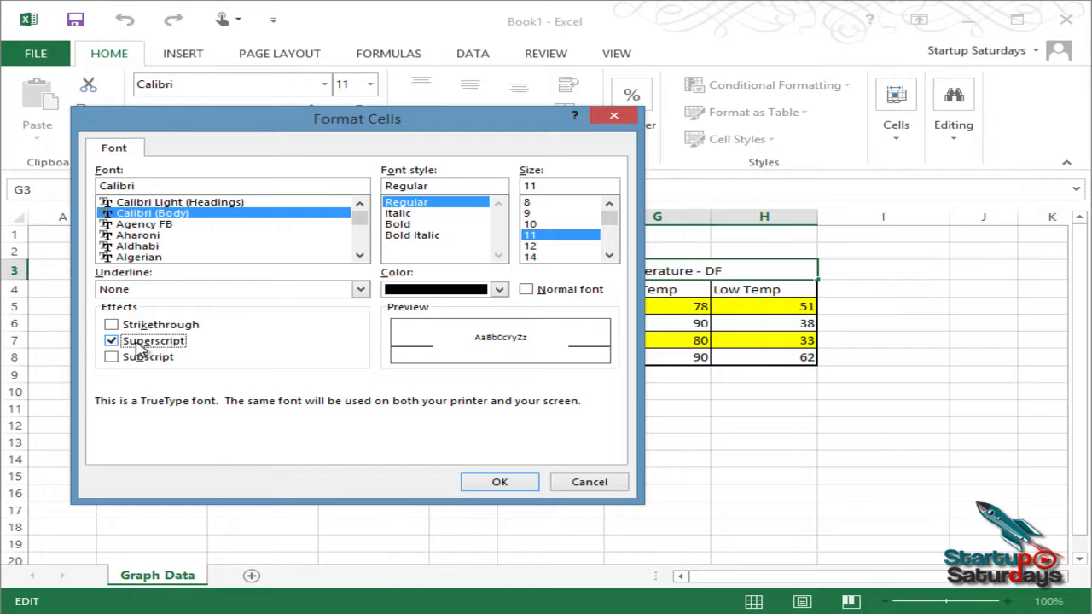
click(498, 482)
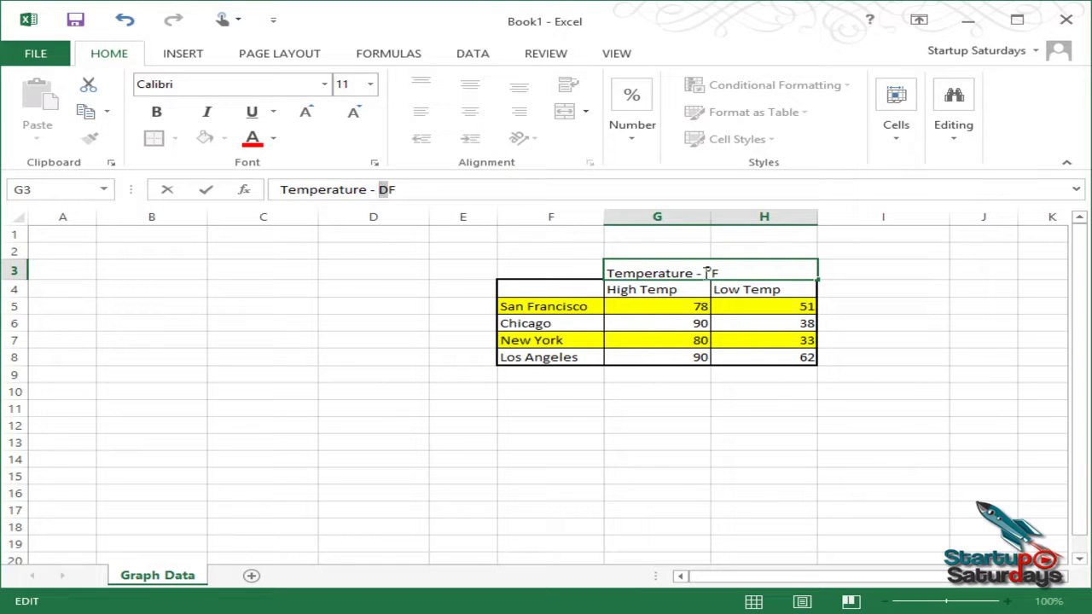
click(938, 345)
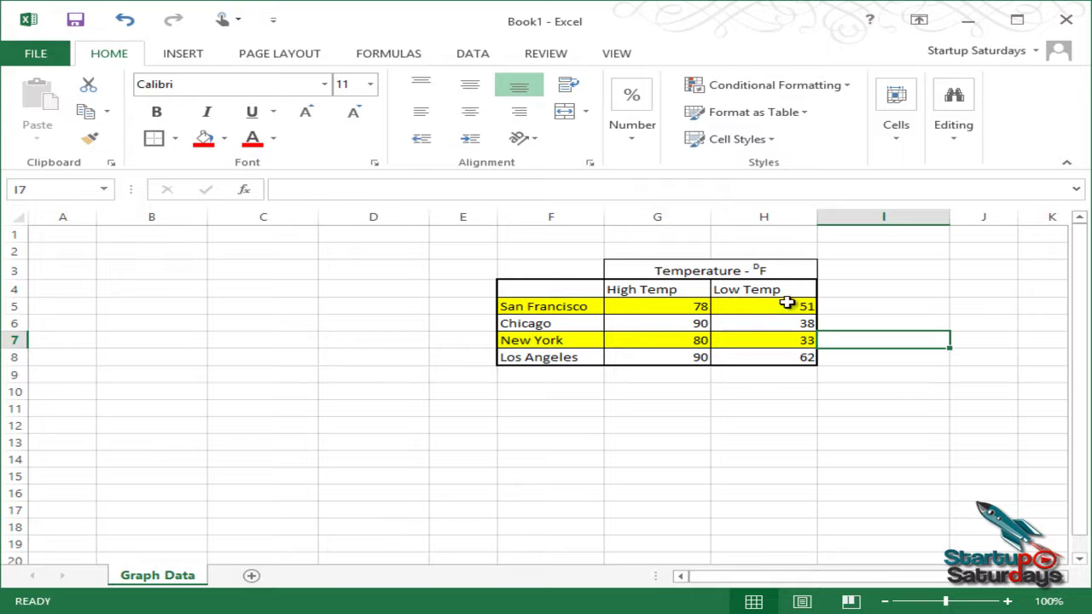
click(631, 438)
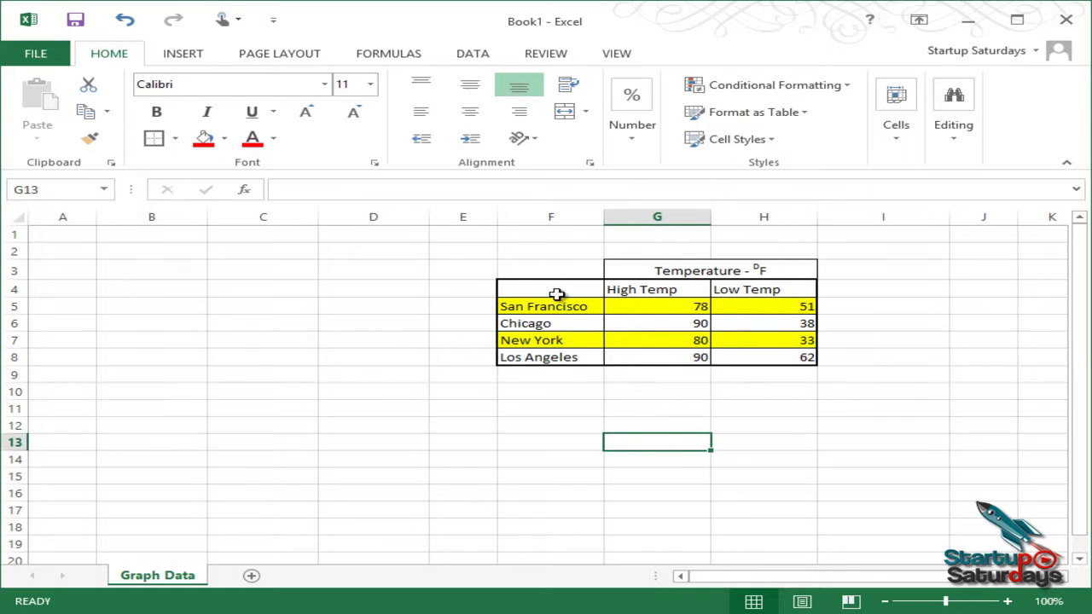
- Preview different fonts on the temperature table F3:H8 and set its font to Georgia
mouse_move(546, 269)
mouse_down()
mouse_move(689, 338)
mouse_move(688, 357)
mouse_up()
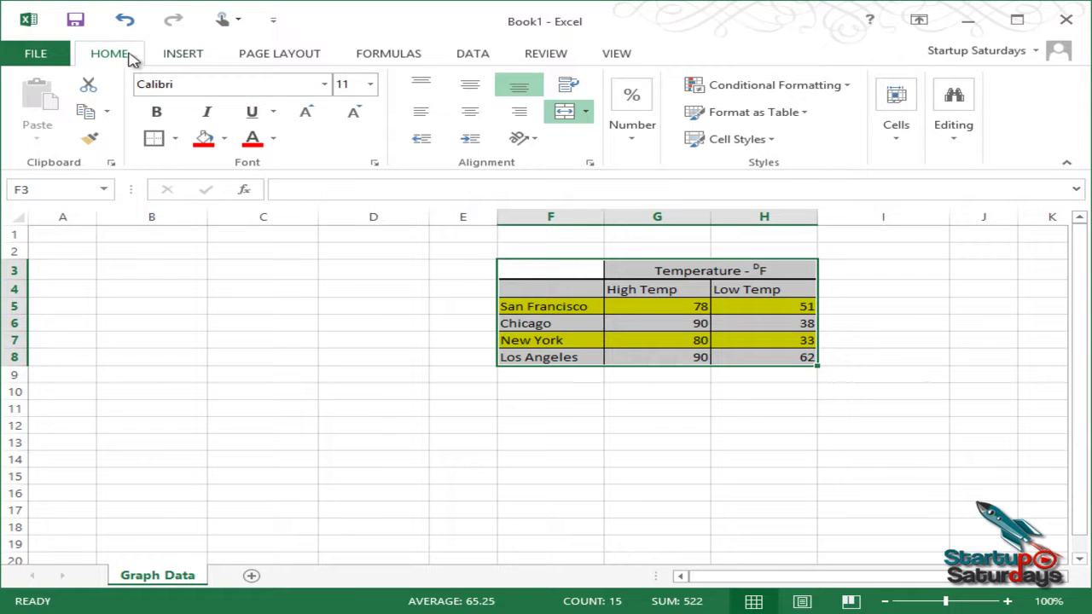
click(324, 84)
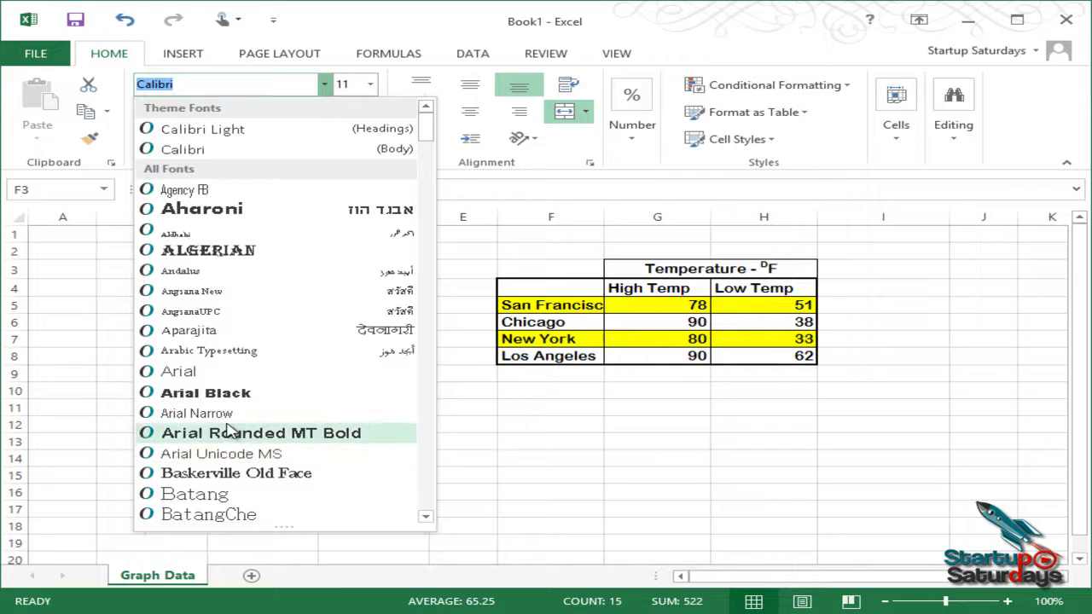
scroll(230, 431, down, 1)
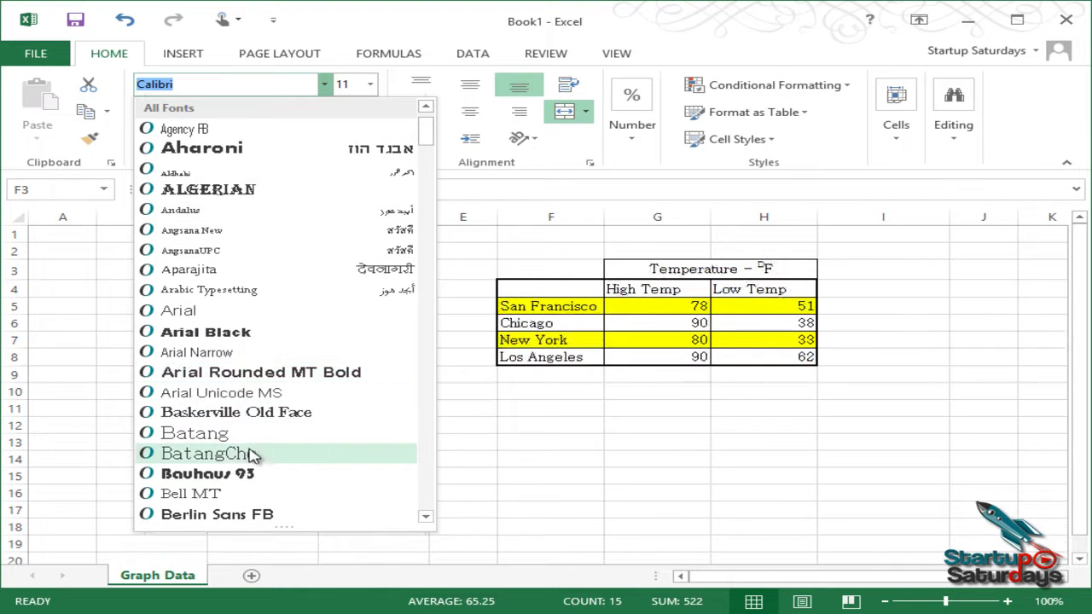
scroll(254, 453, down, 2)
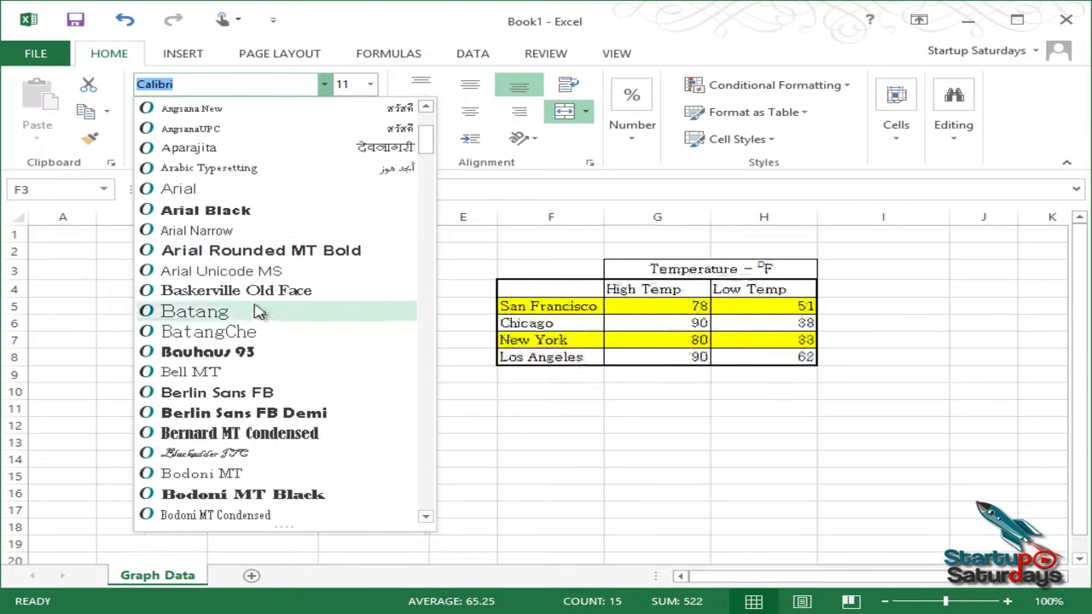
scroll(232, 413, down, 1)
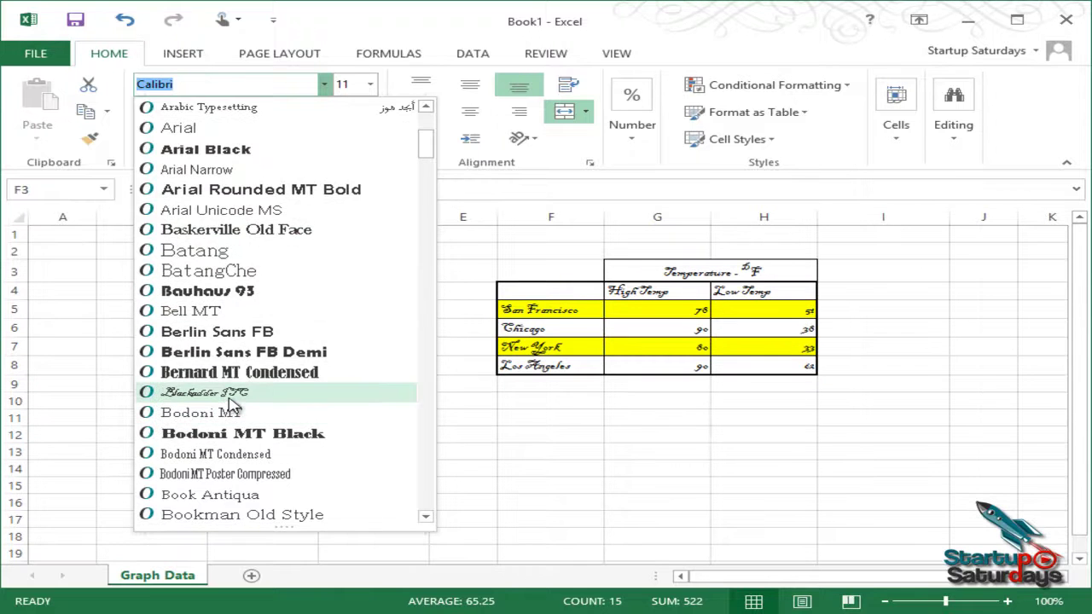
scroll(232, 409, down, 1)
scroll(229, 407, down, 2)
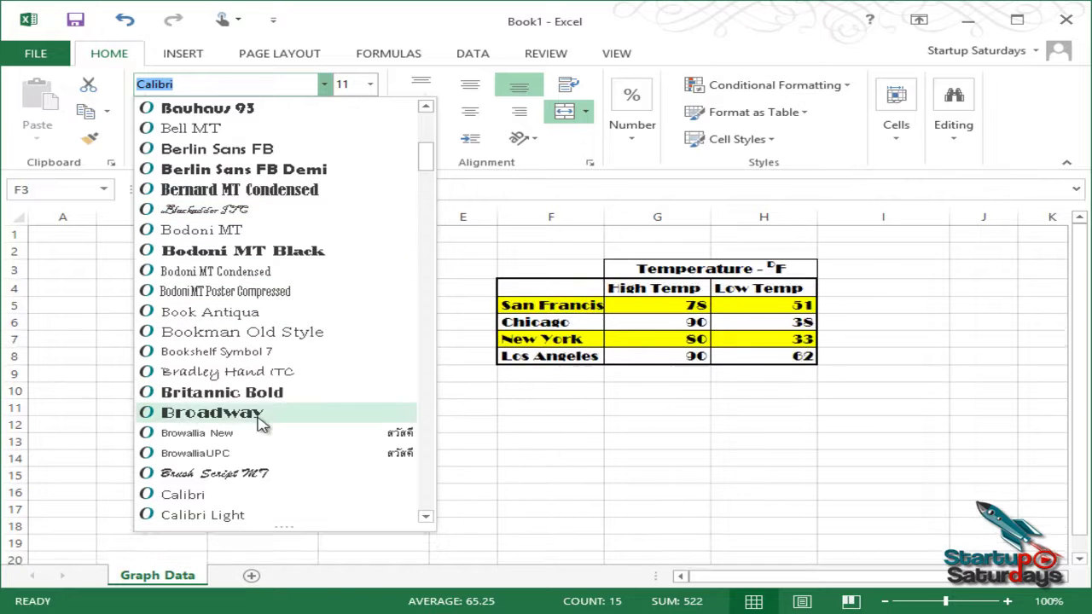
scroll(260, 424, down, 3)
scroll(258, 426, down, 2)
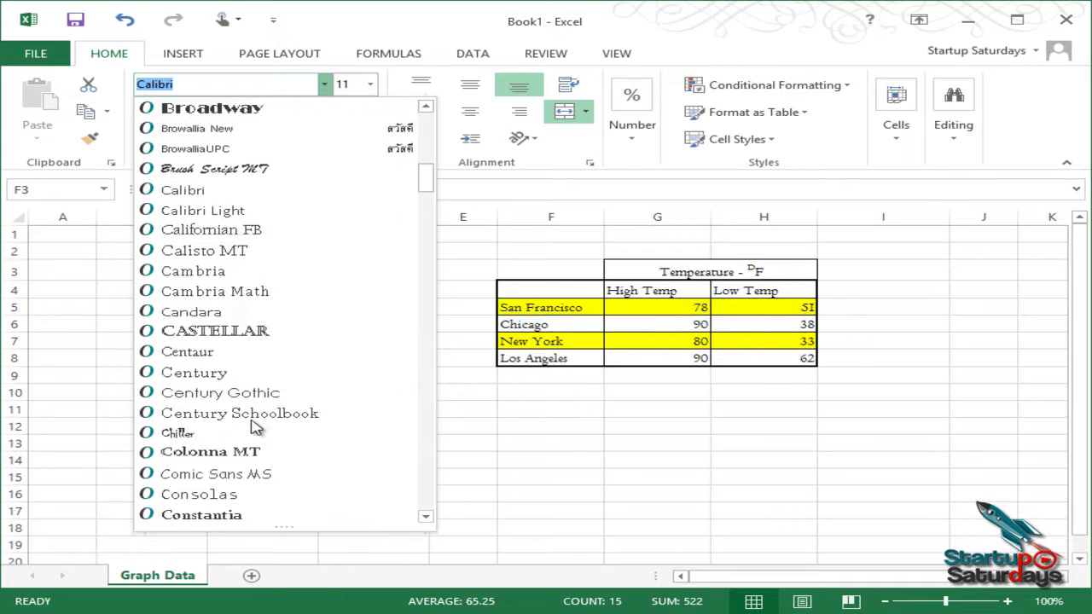
scroll(256, 426, down, 7)
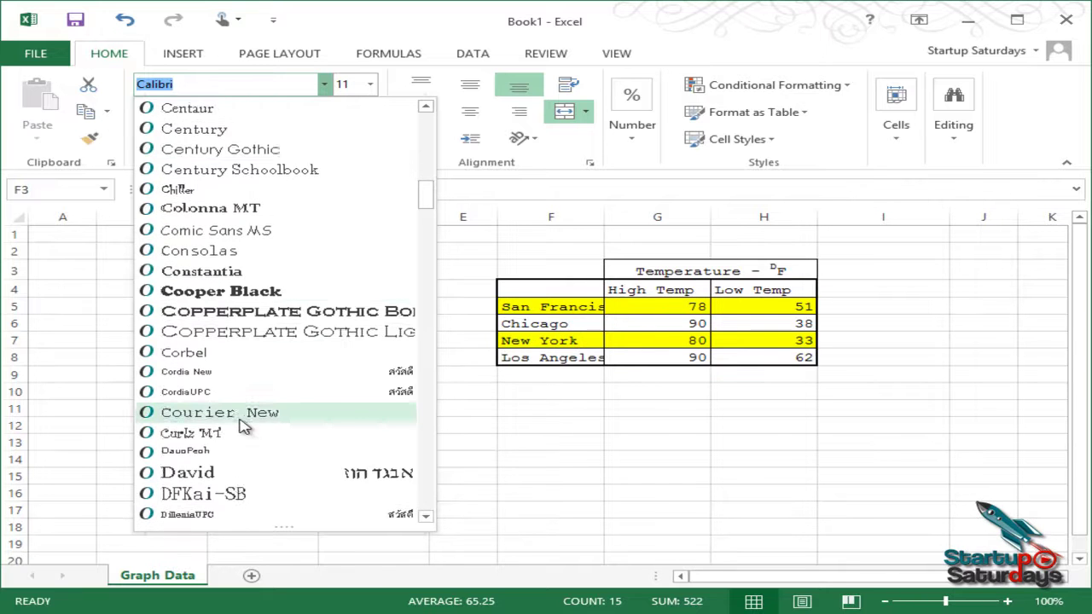
scroll(234, 422, down, 7)
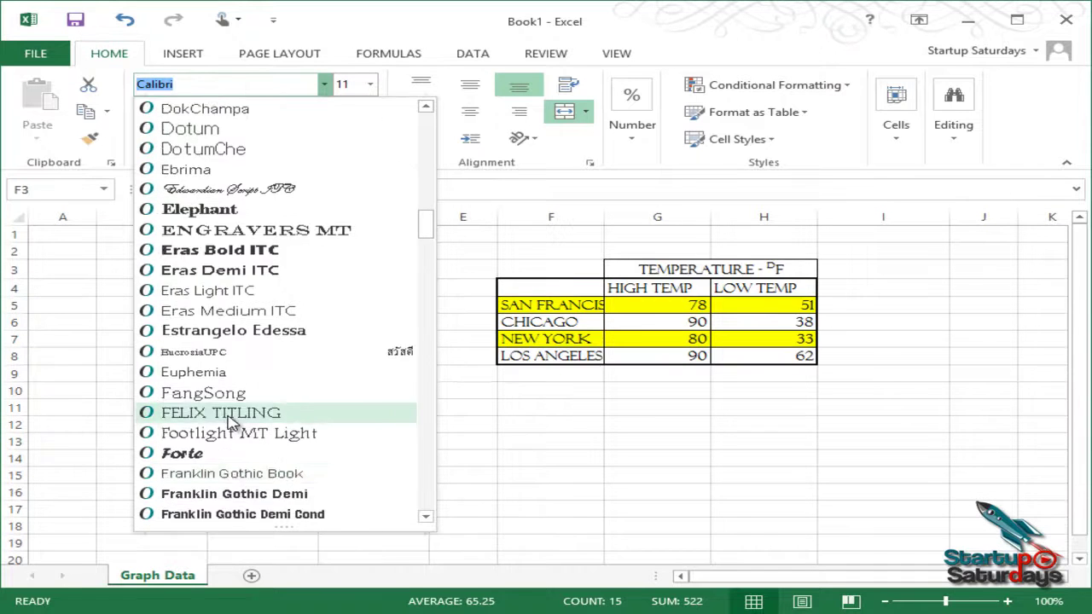
scroll(229, 422, down, 3)
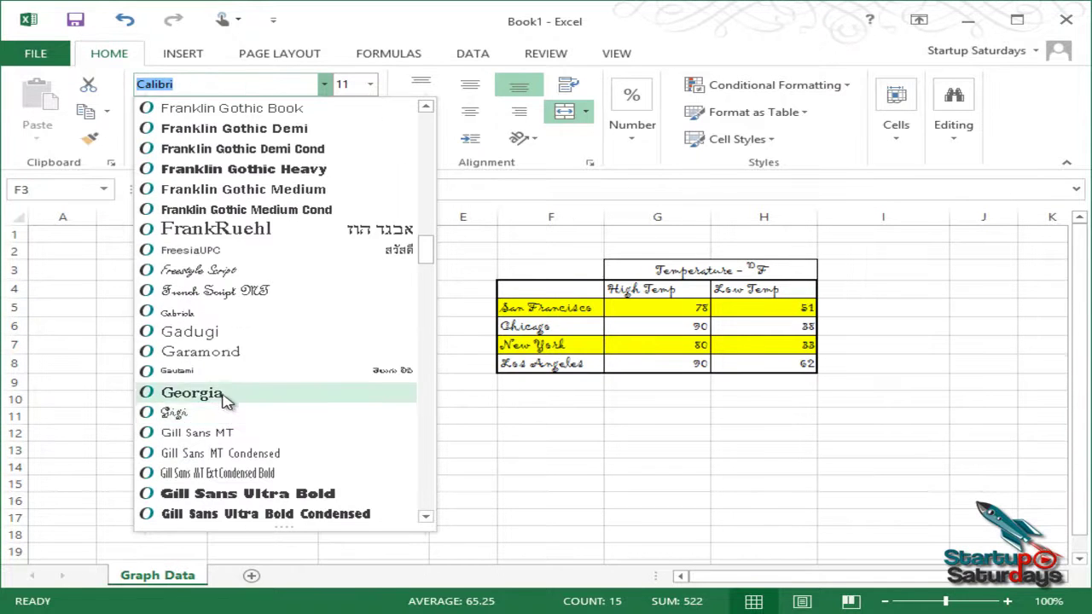
click(260, 394)
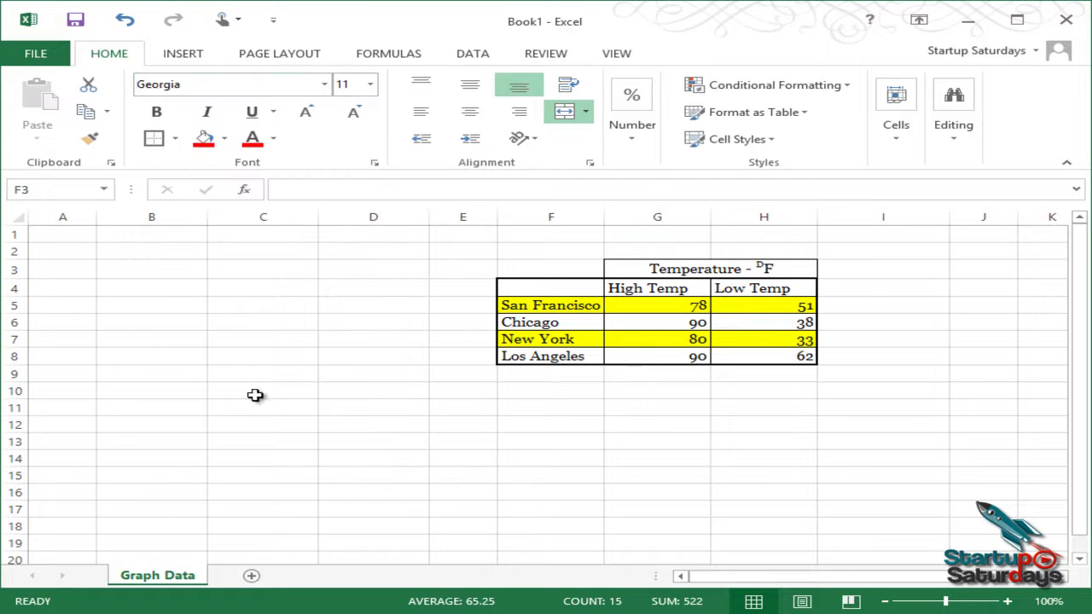
click(719, 442)
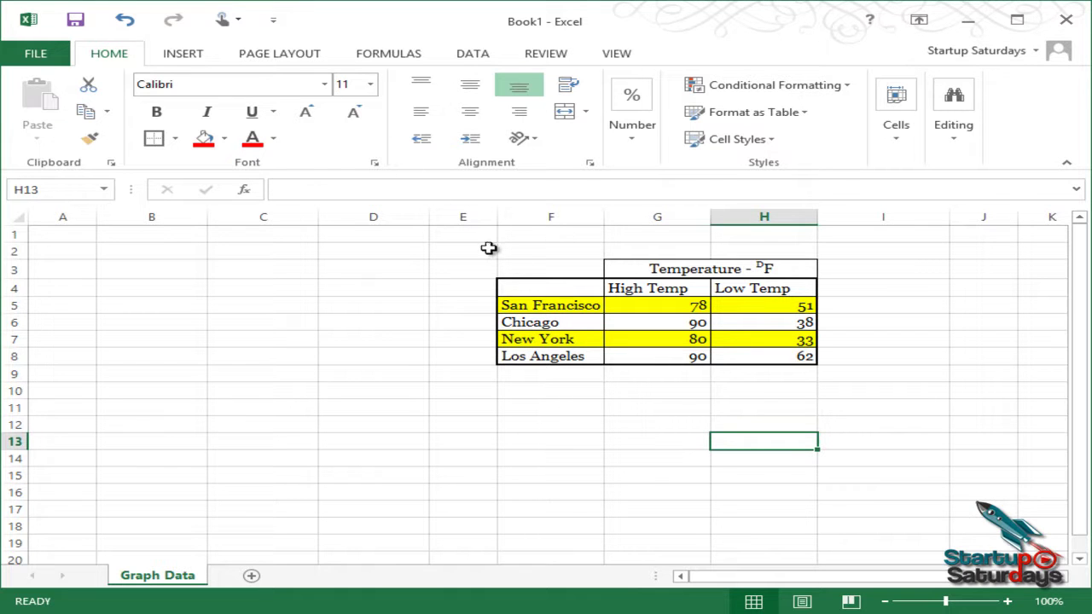
- Set the font size of the whole temperature table F3:H8 to 12
drag(530, 269, 725, 358)
click(371, 83)
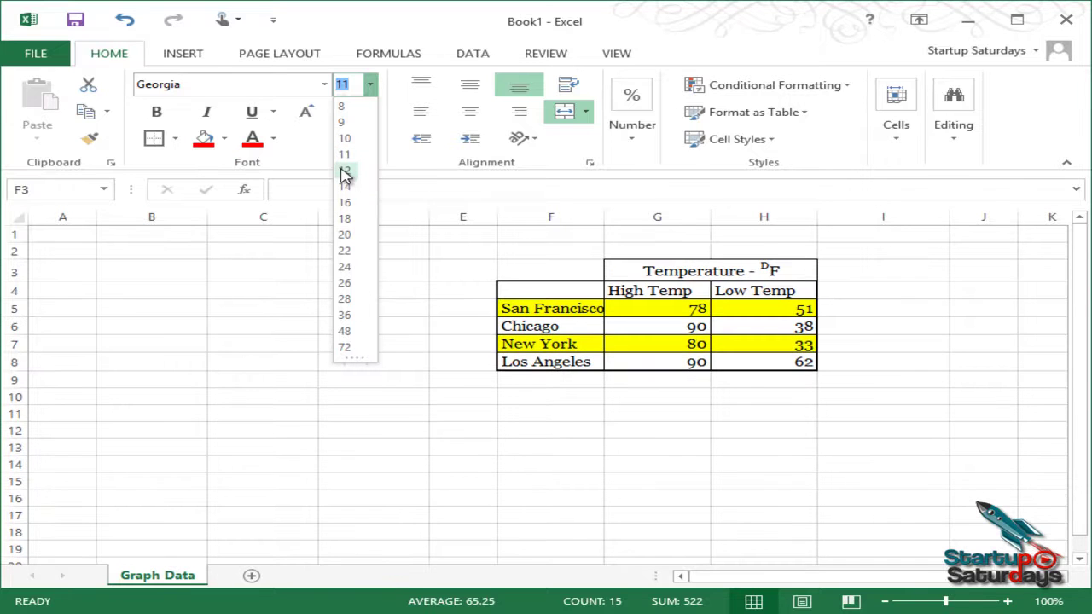
click(347, 173)
click(392, 350)
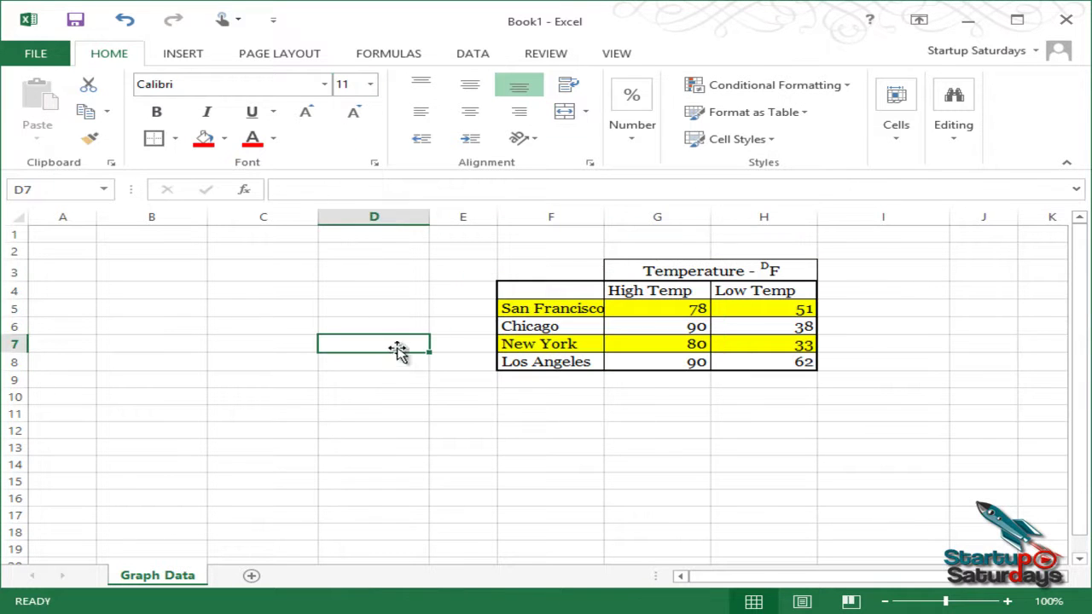
- Make the merged temperature heading in G3 bold
click(660, 271)
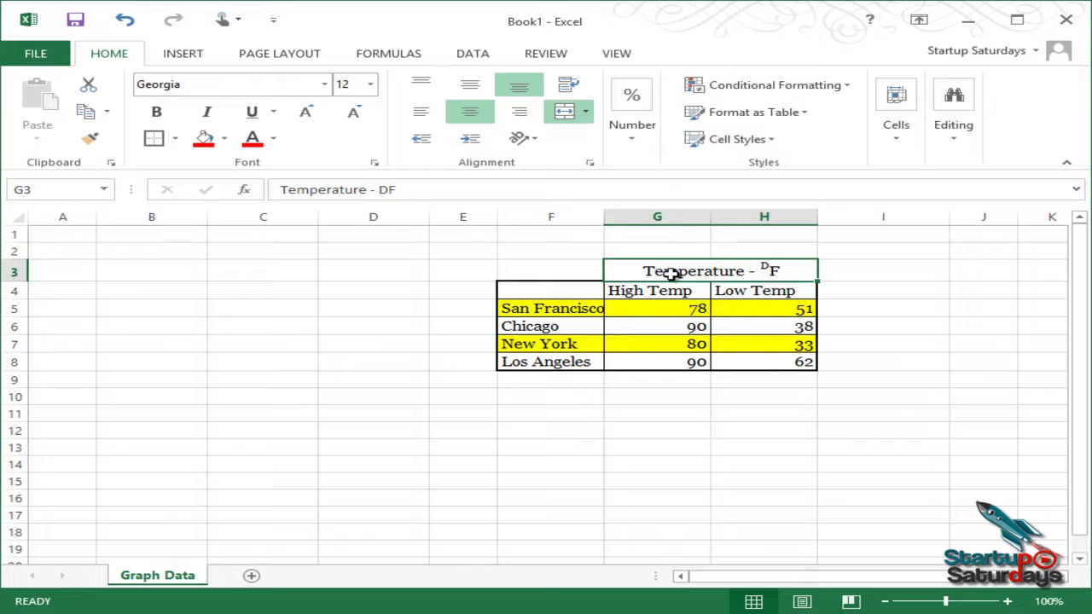
click(154, 112)
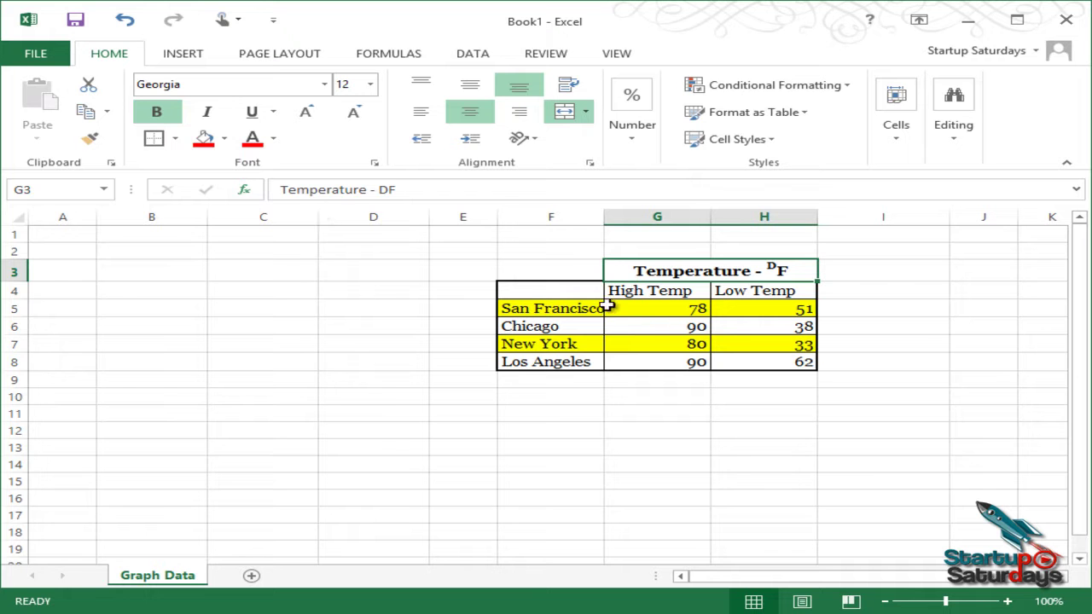
- Try italic and underline on the G3 heading in turn, removing each one again
click(208, 115)
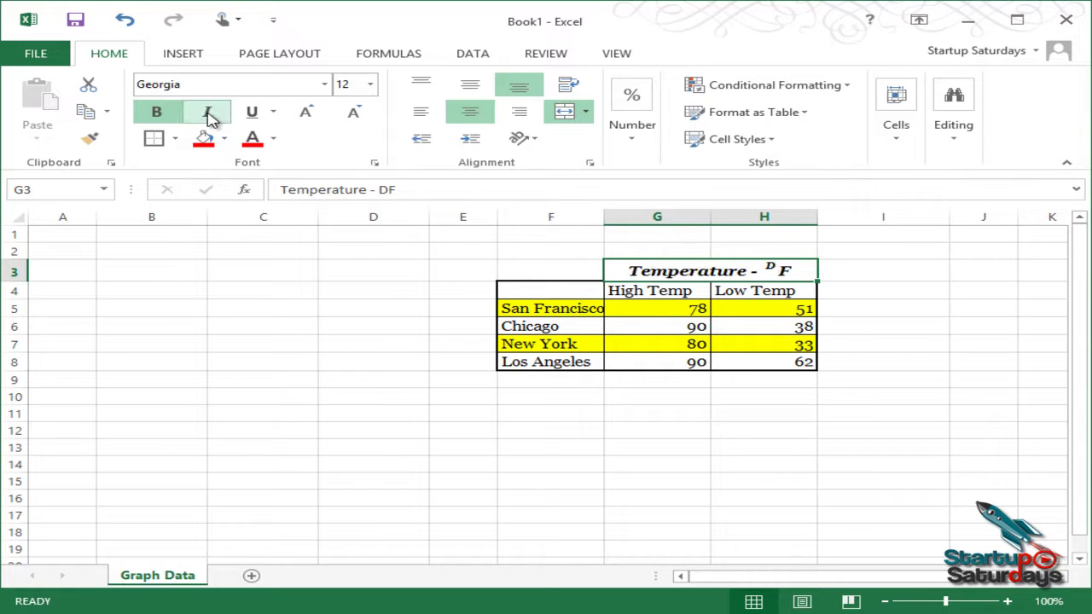
click(209, 116)
click(253, 114)
click(252, 114)
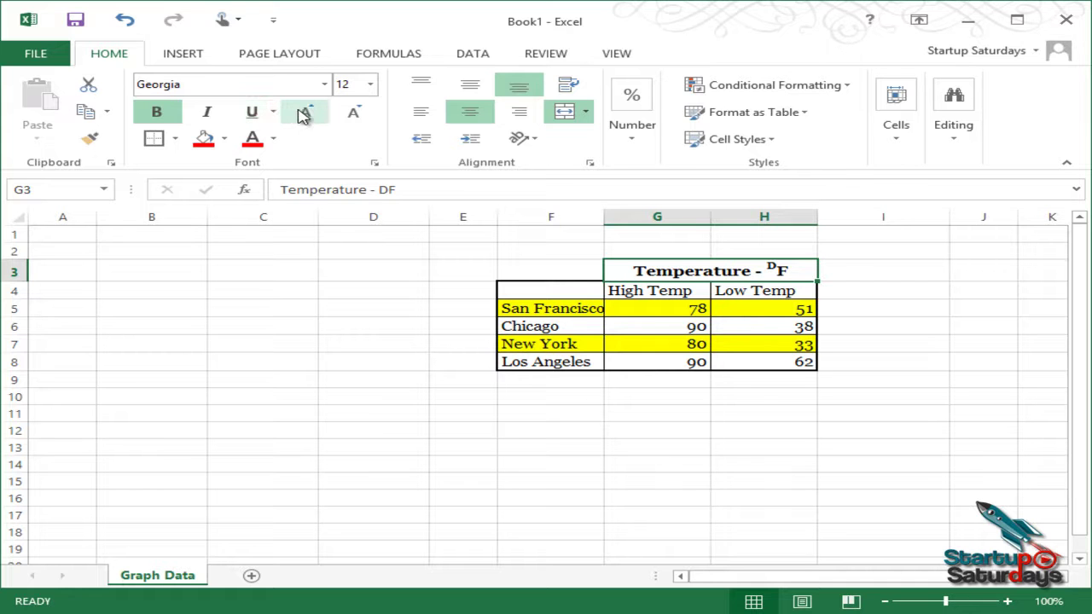
- Try enlarging the G3 heading's font by two increments and shrink it back to size 12
click(310, 115)
click(310, 114)
click(355, 119)
click(355, 120)
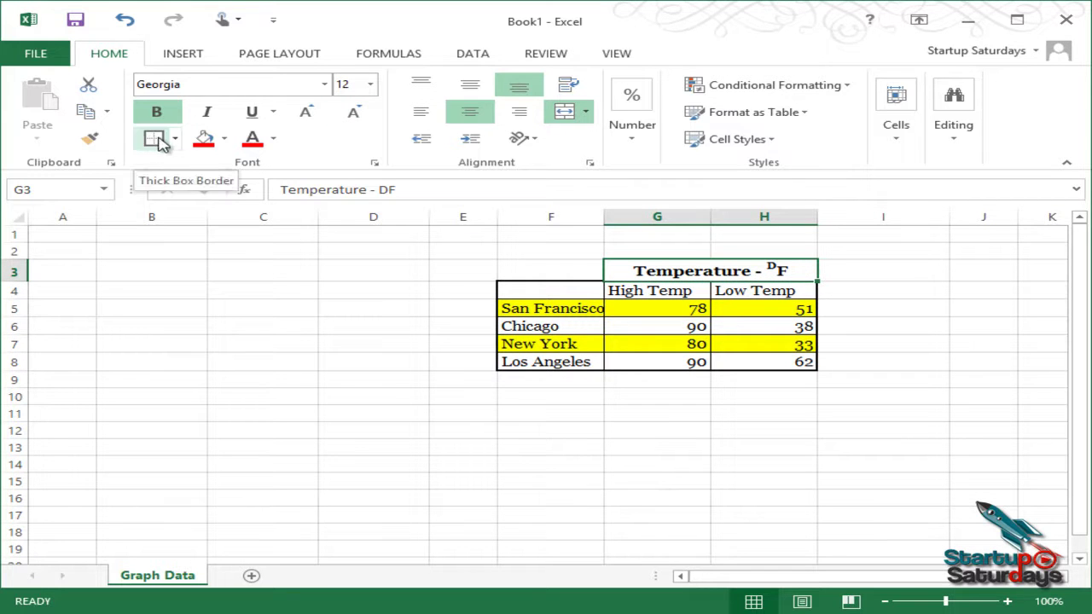
- Remove all borders from the range E2:I12 that surrounds the temperature table
click(383, 429)
drag(472, 253, 848, 426)
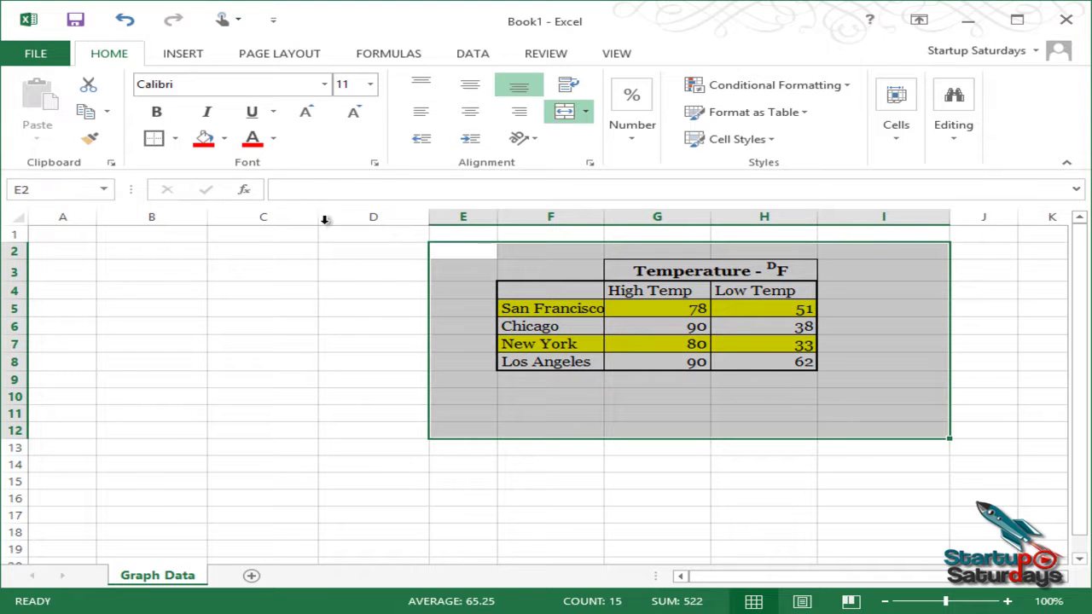
click(175, 139)
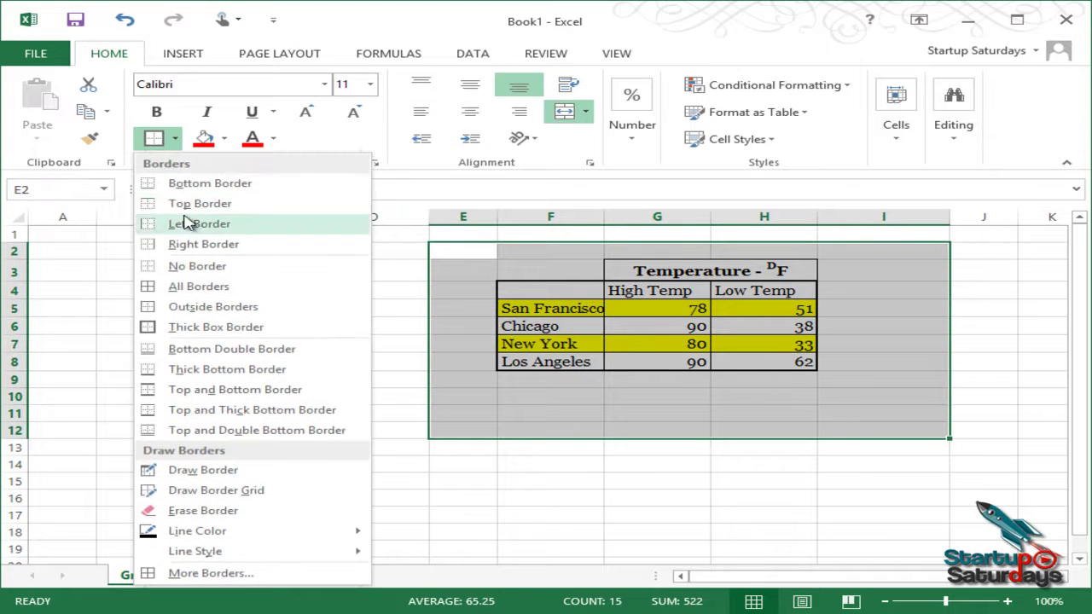
click(205, 275)
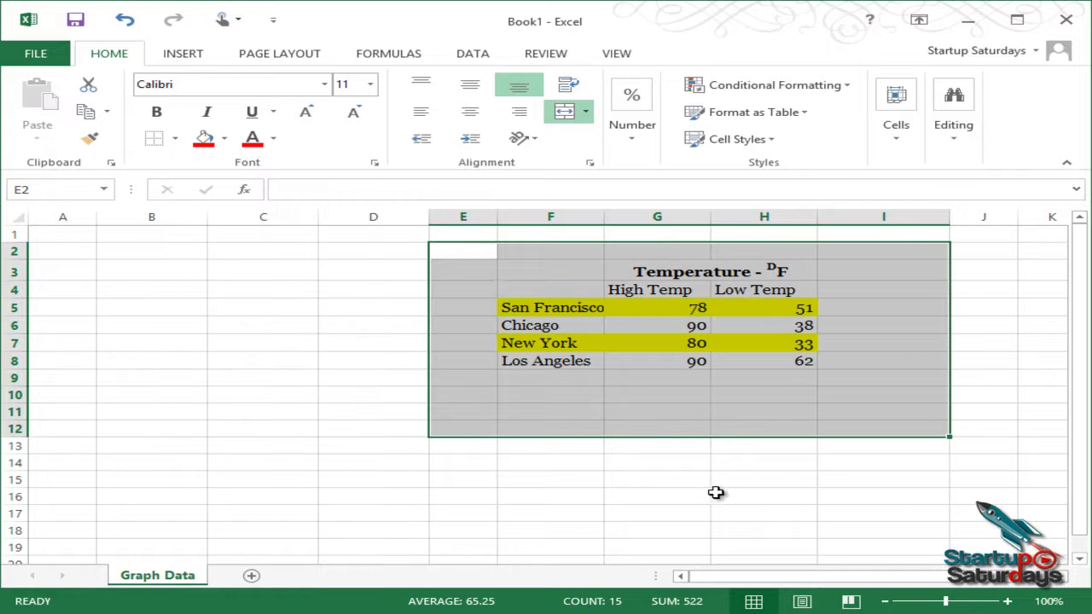
click(701, 482)
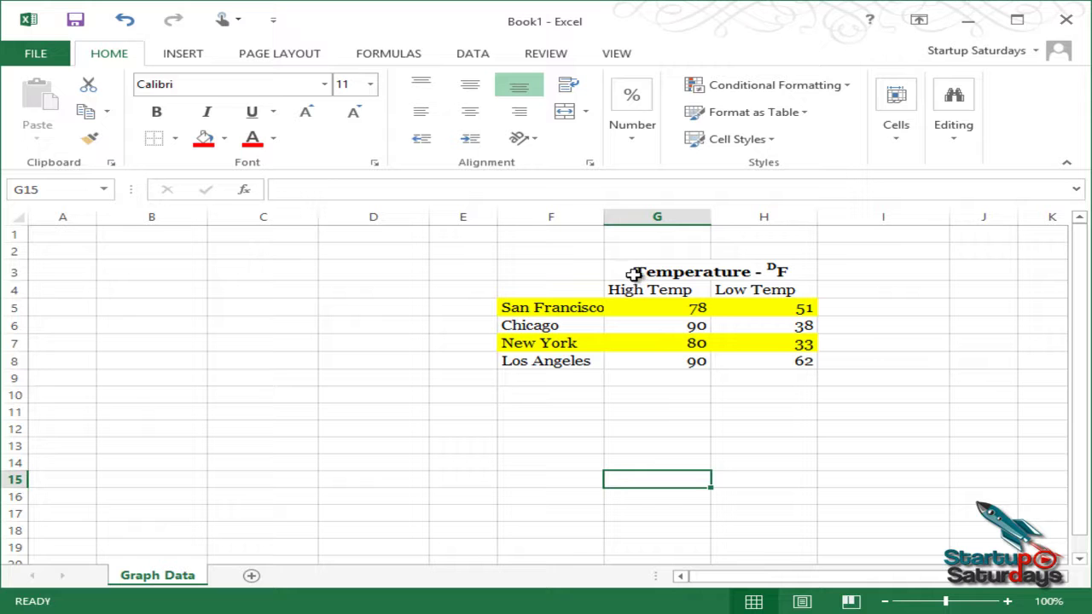
- Apply outside borders around the range G3:H8 and around the range F4:H8
drag(646, 272, 724, 356)
click(175, 139)
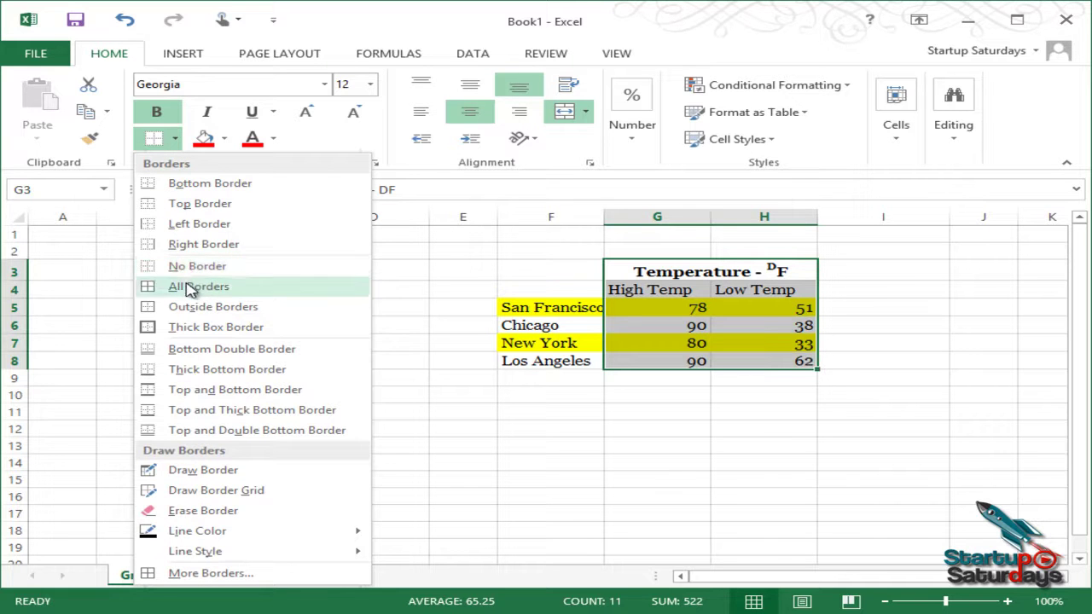
click(205, 310)
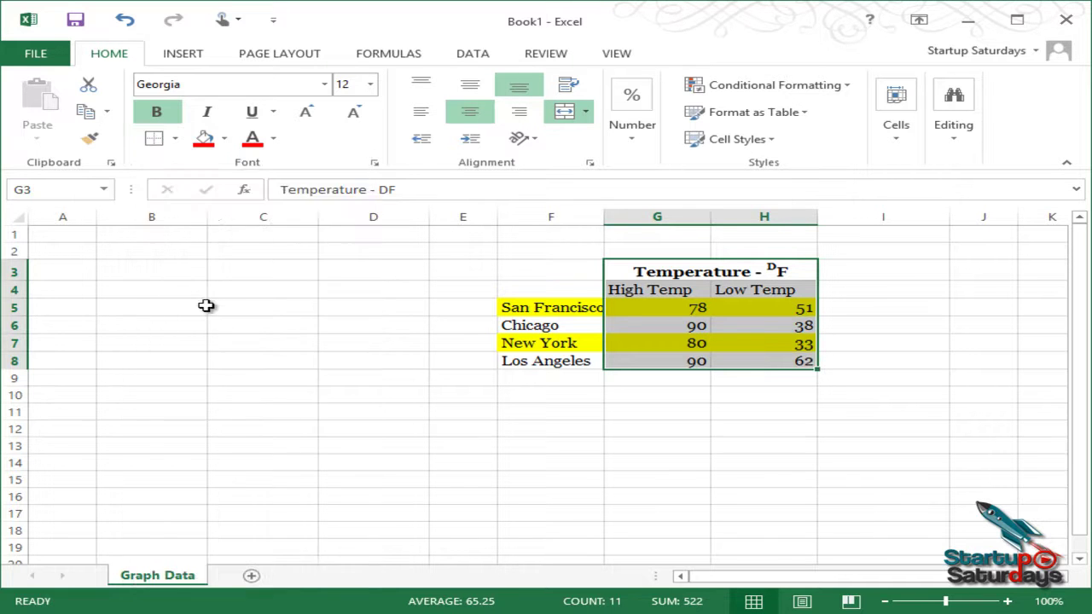
click(678, 448)
drag(535, 286, 758, 362)
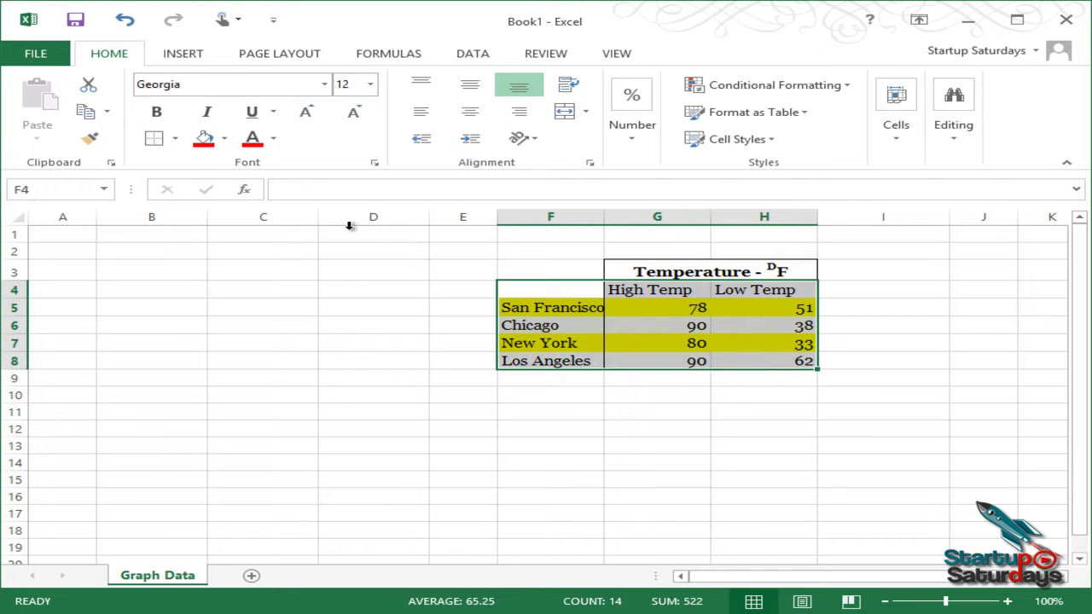
click(667, 446)
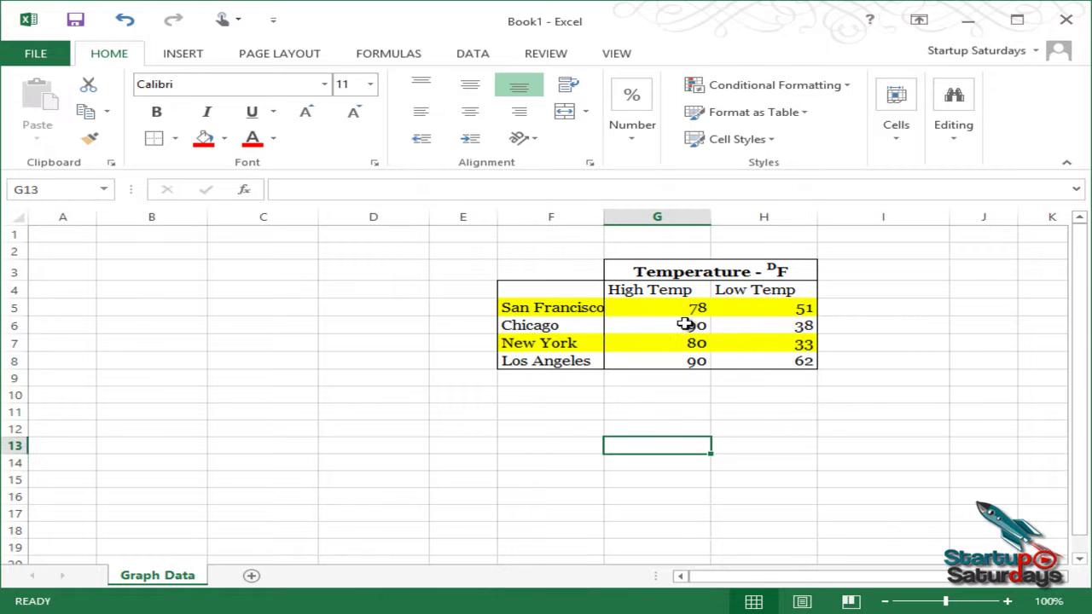
- Try drawing a border by hand around cells D4:D6, undo it and leave border drawing mode
click(176, 140)
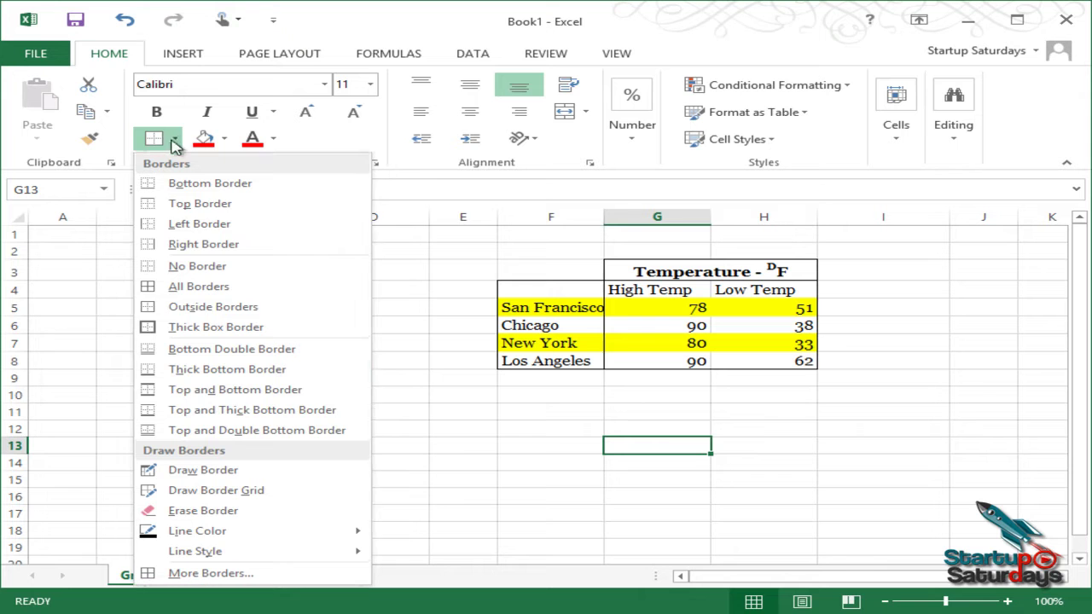
click(236, 473)
mouse_move(345, 304)
mouse_down()
mouse_move(395, 305)
mouse_move(400, 324)
mouse_up()
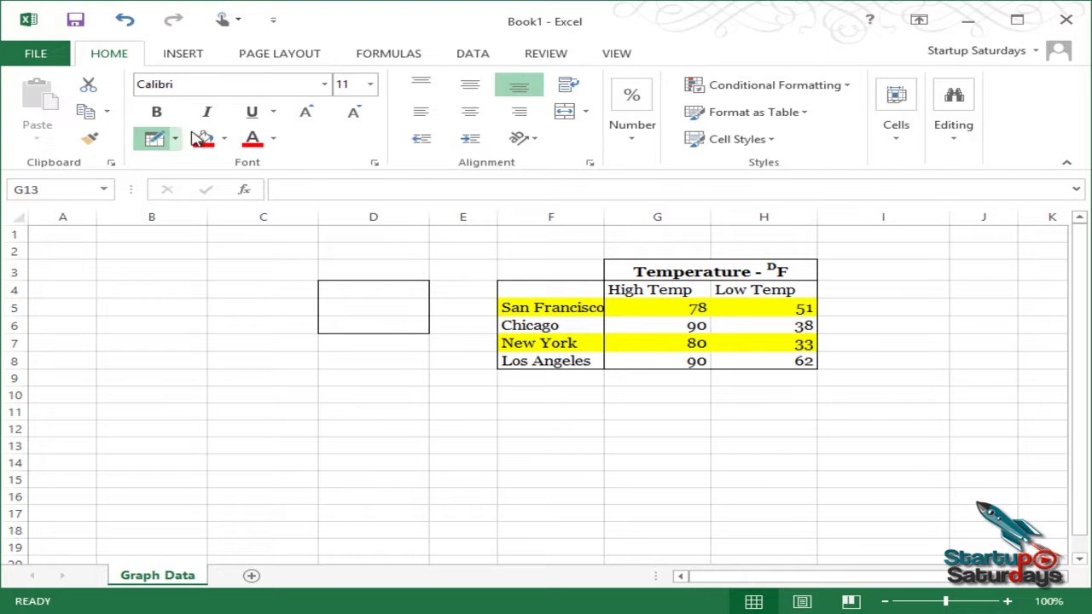
click(128, 27)
click(153, 138)
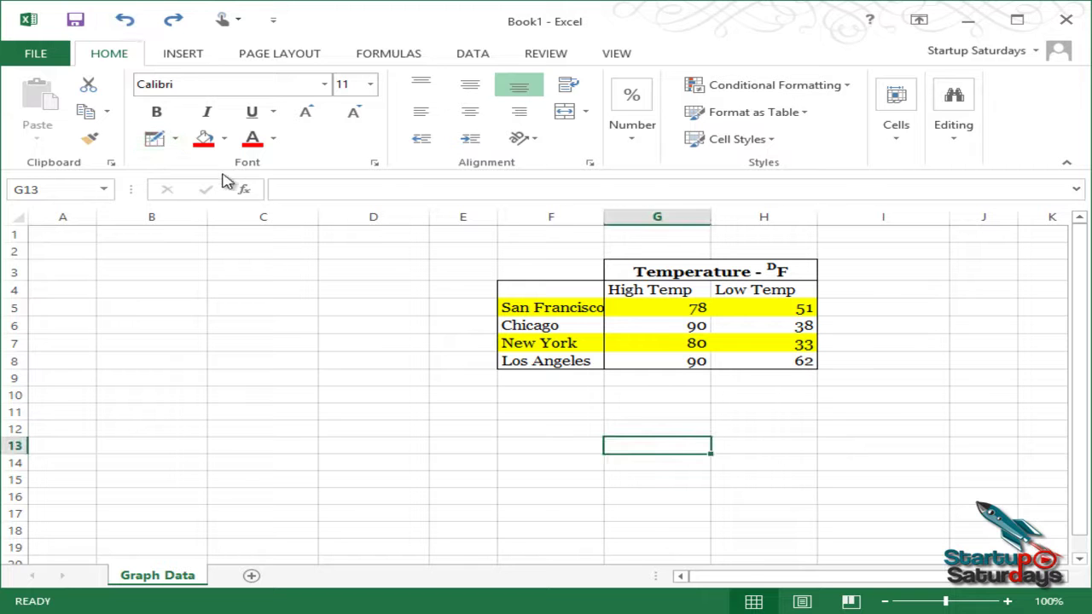
- Try drawing a border with an orange line color around cells C4:C9, undo it and leave drawing mode
click(175, 138)
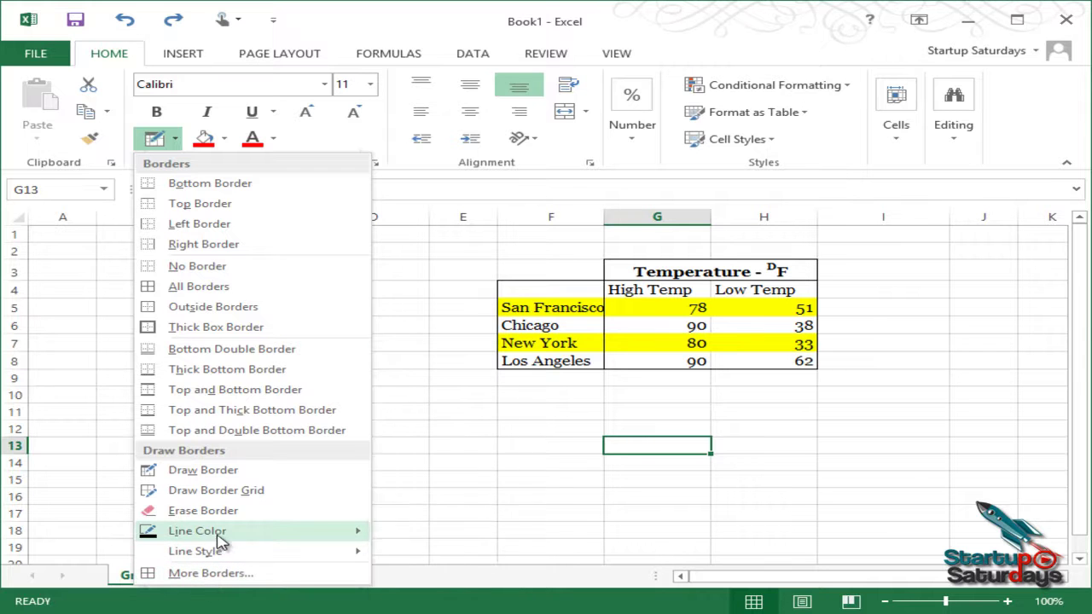
mouse_move(217, 540)
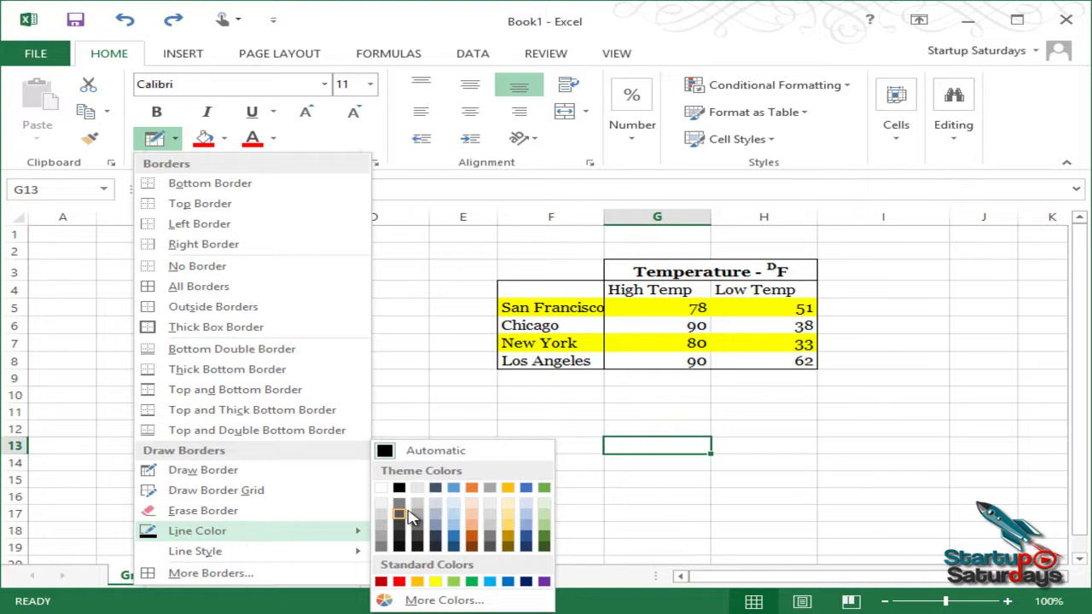
click(474, 491)
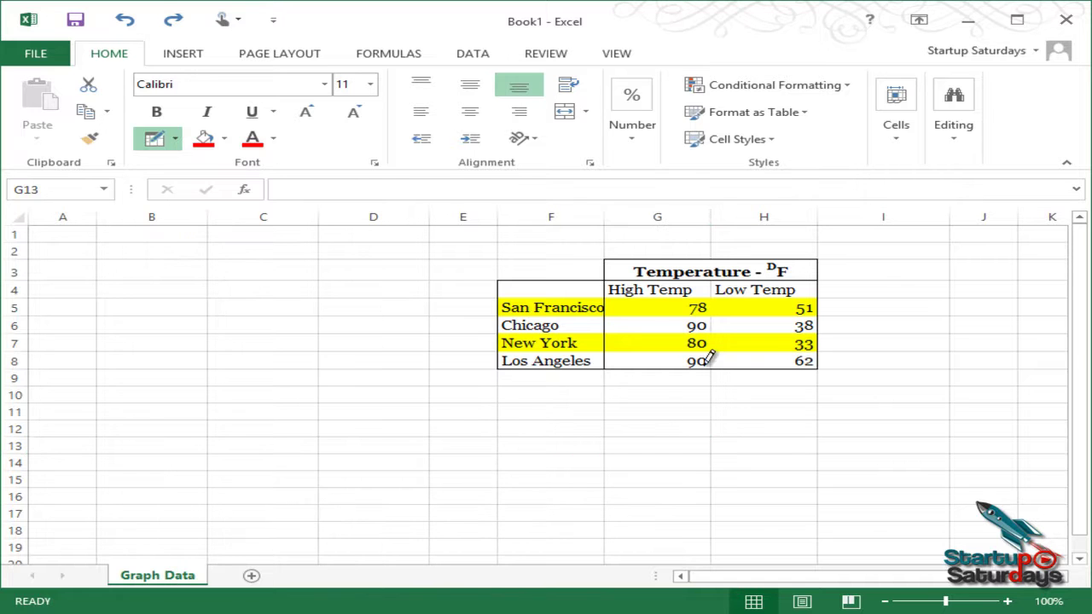
drag(266, 276, 318, 382)
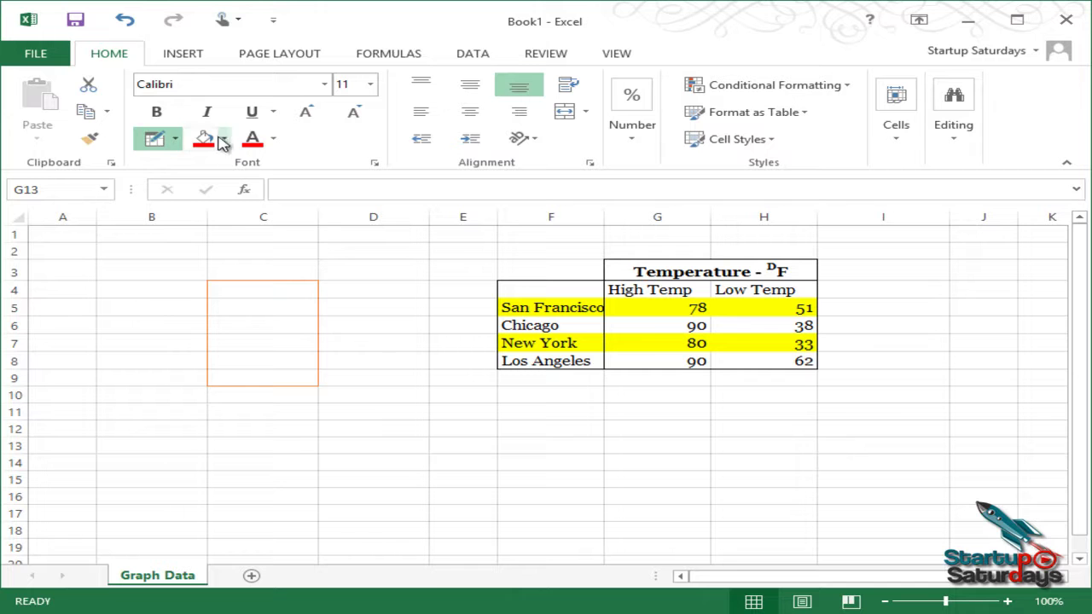
click(128, 21)
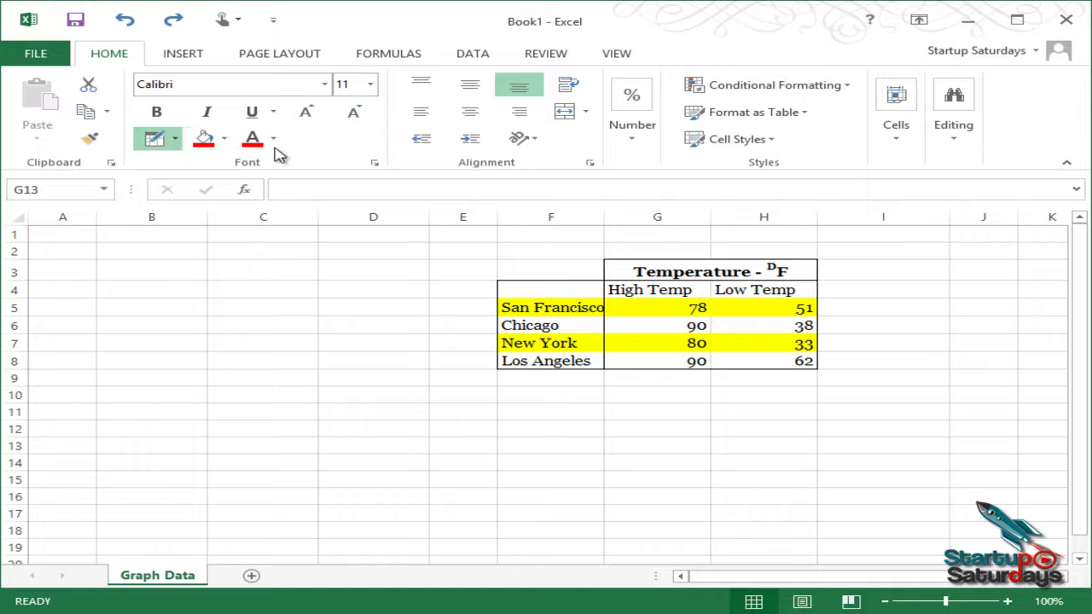
click(174, 138)
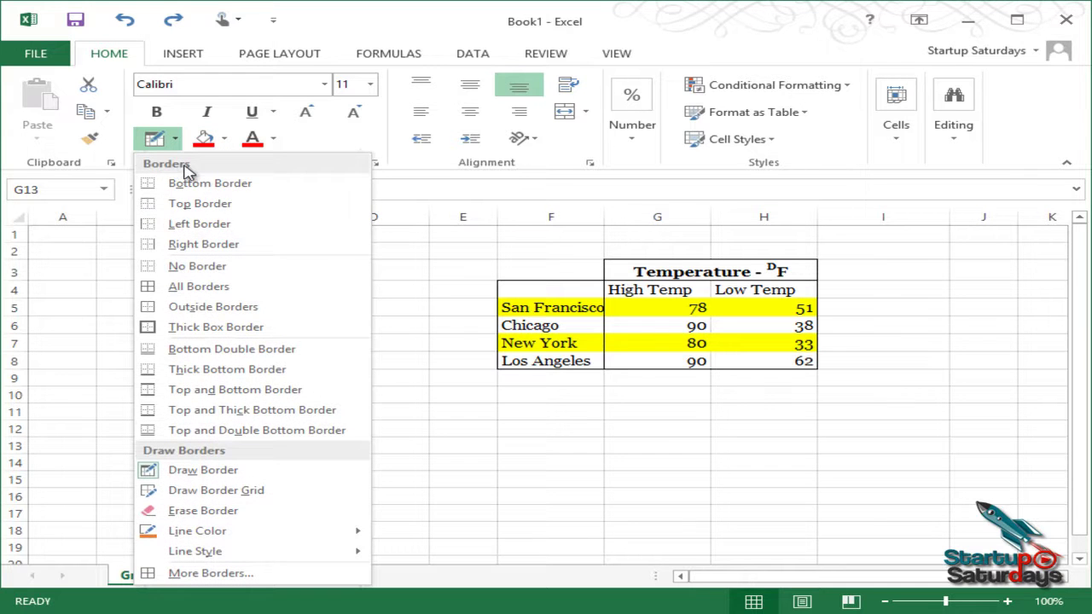
click(476, 284)
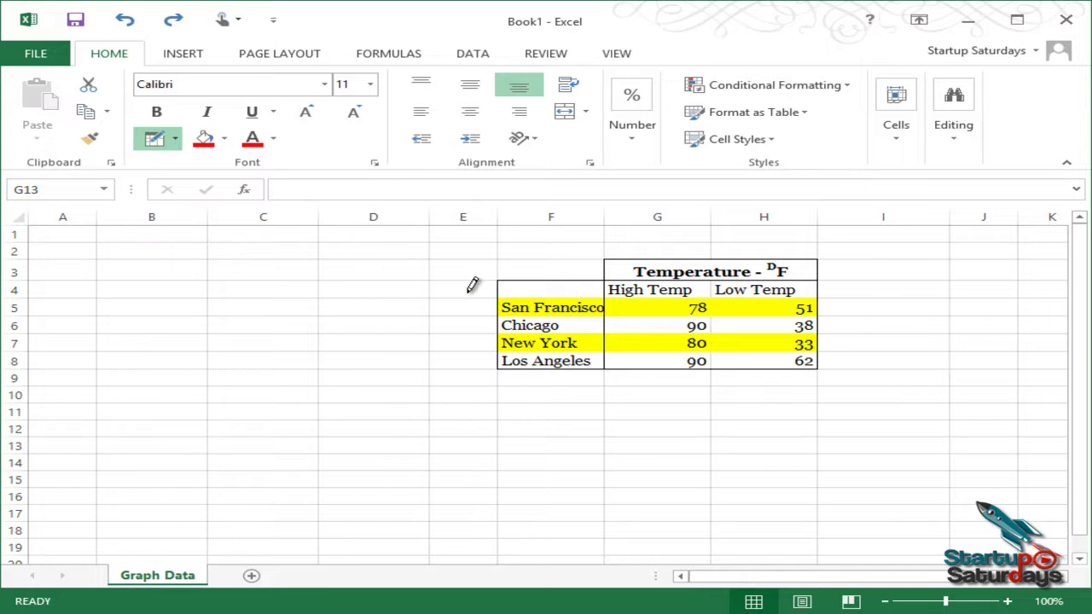
key(Escape)
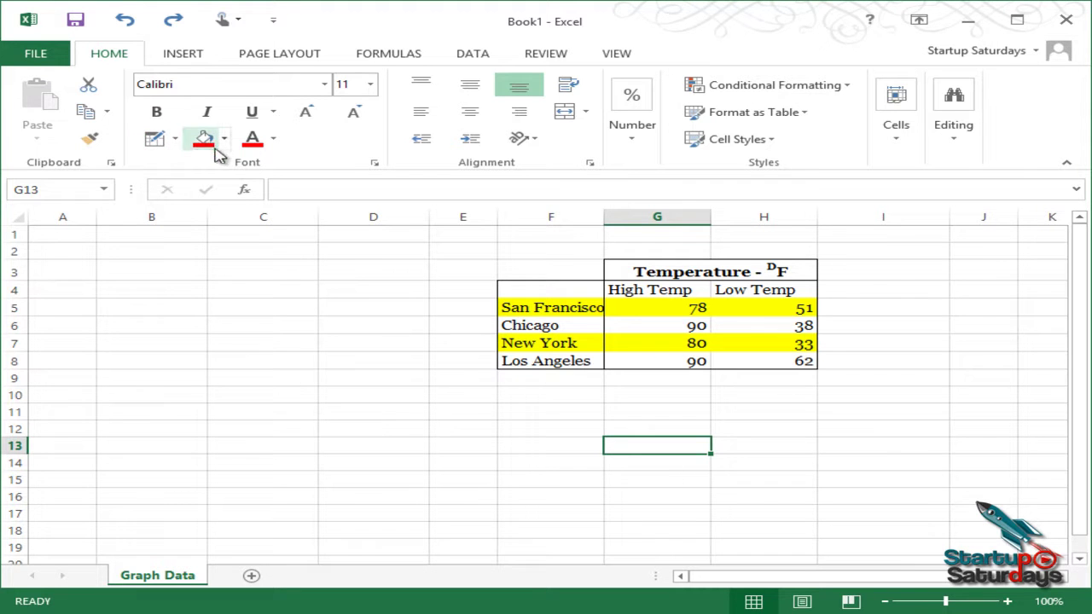
- Fill the merged temperature heading in G3 with the standard dark red color
click(688, 270)
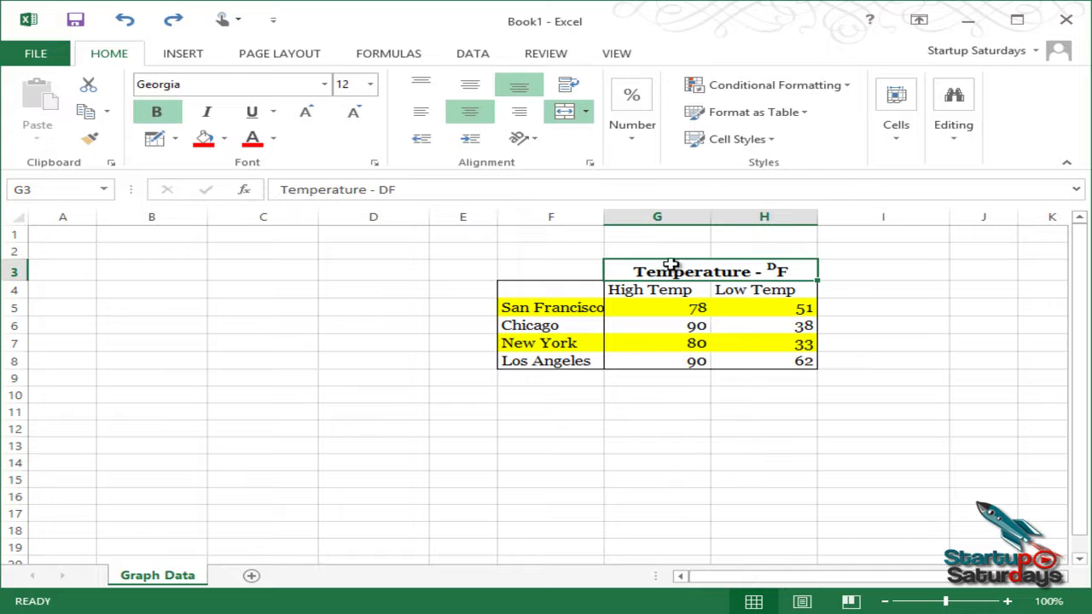
click(227, 141)
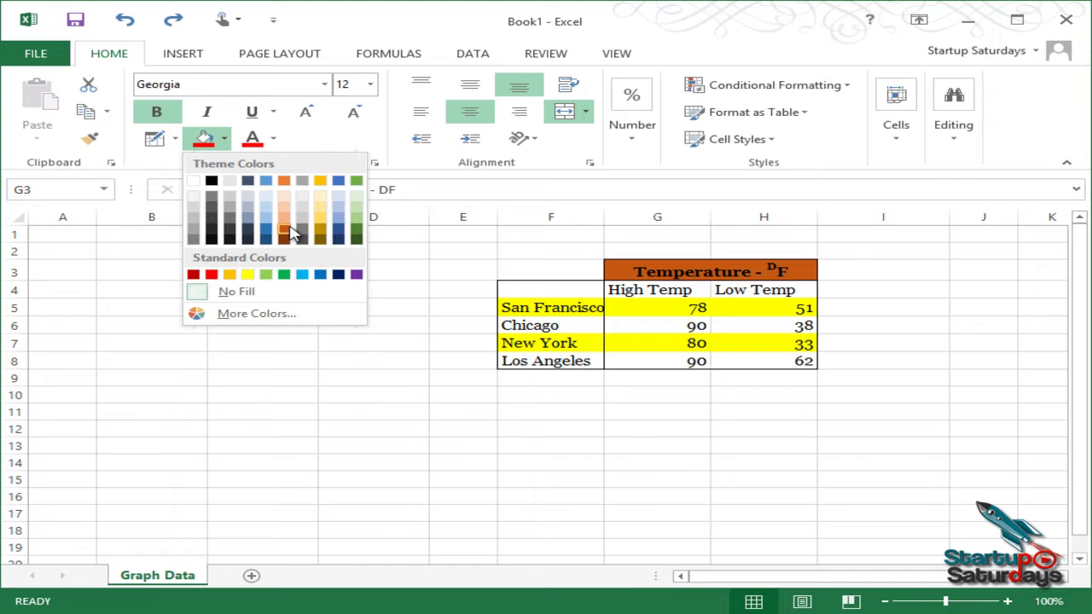
click(194, 274)
click(375, 339)
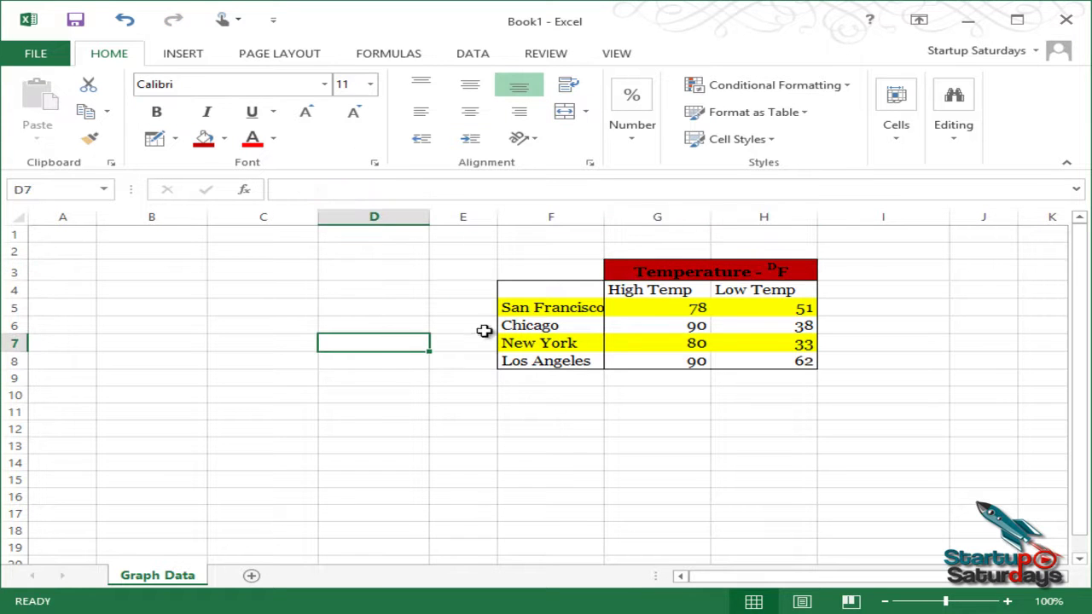
- Set the font color of the merged G3 temperature heading to white
click(770, 278)
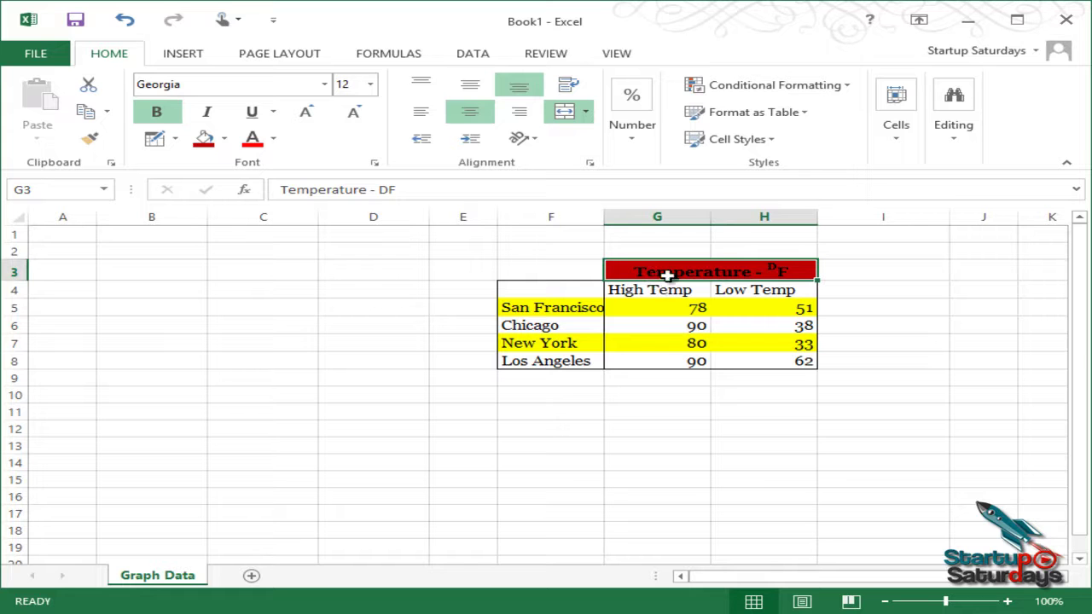
click(272, 138)
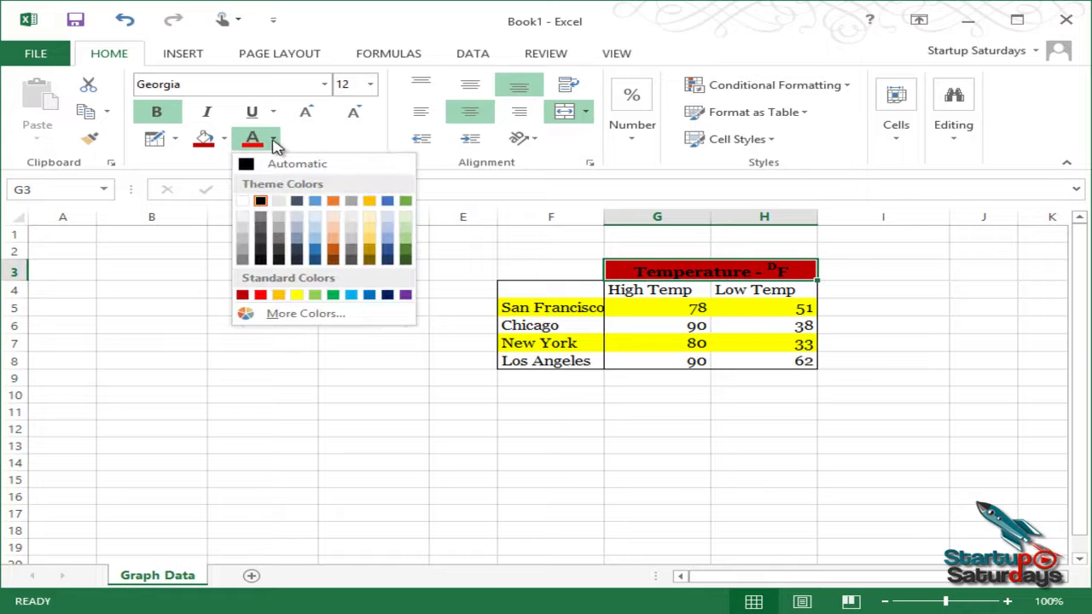
click(245, 201)
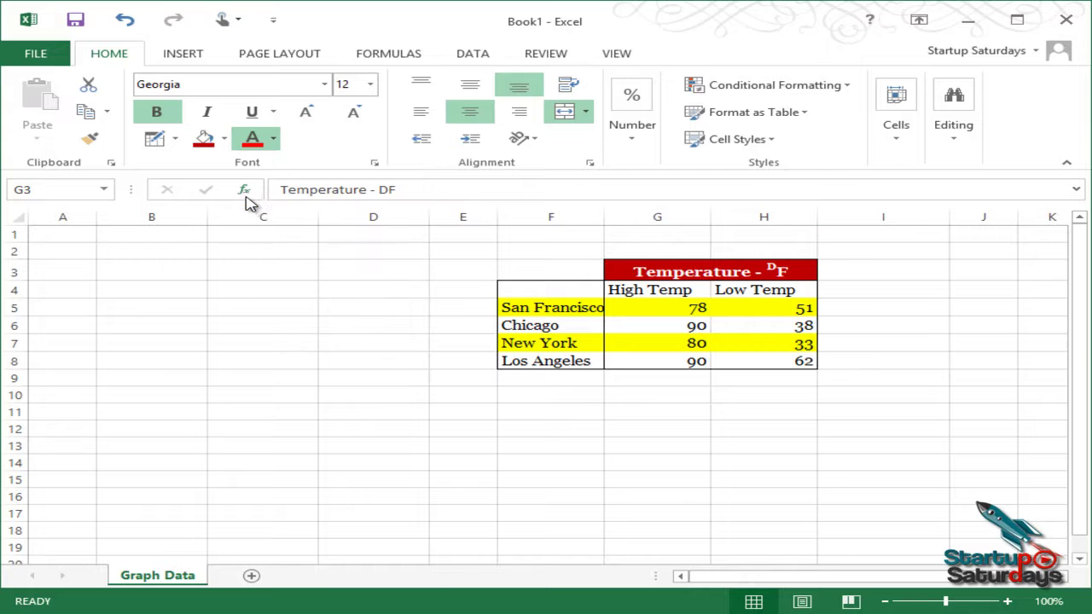
click(354, 310)
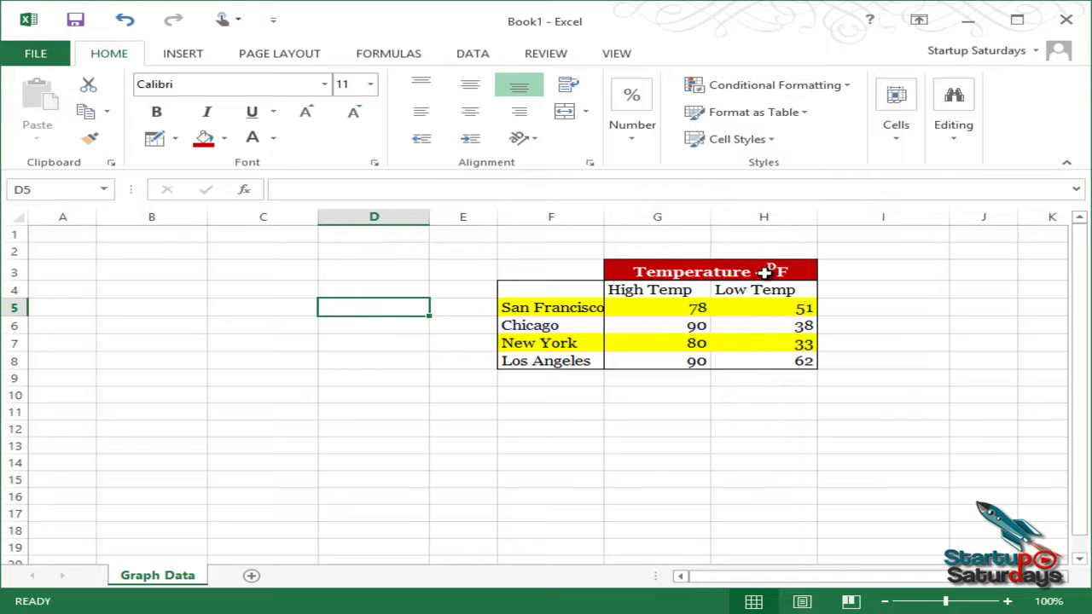
click(913, 339)
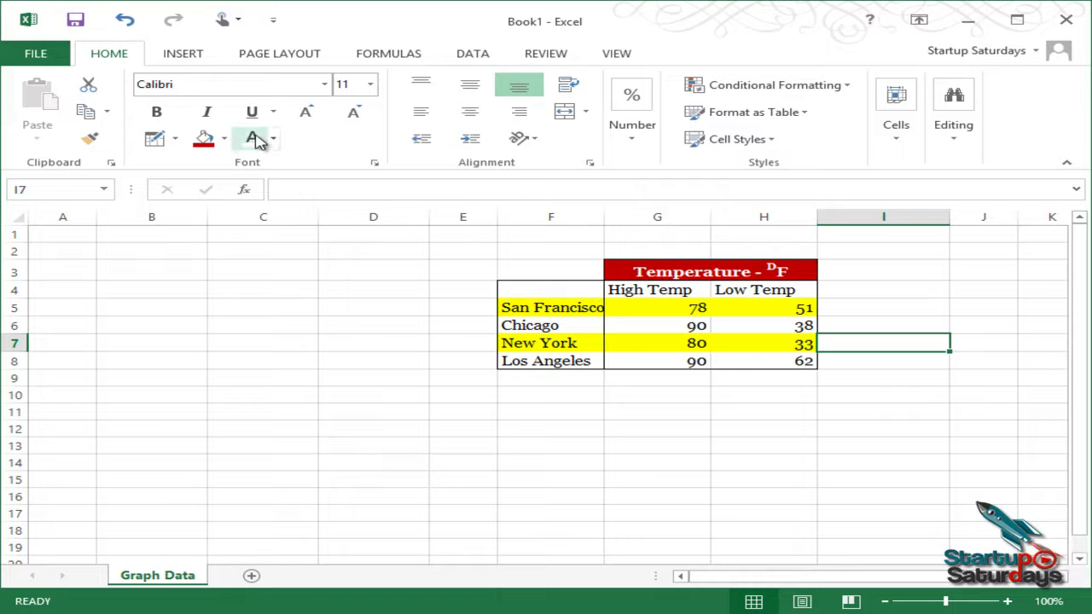
click(290, 273)
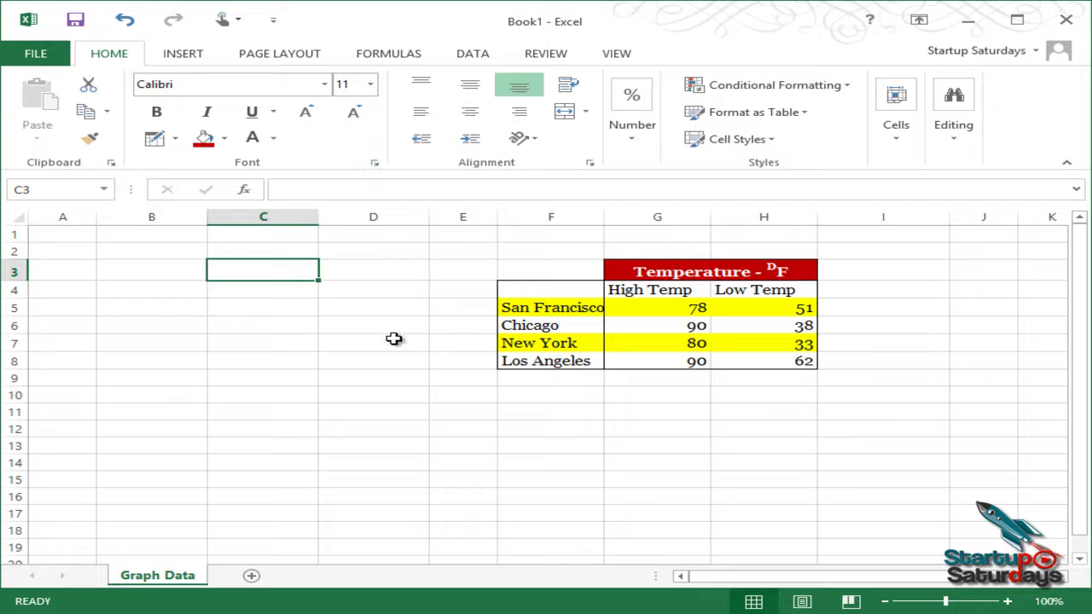
click(420, 339)
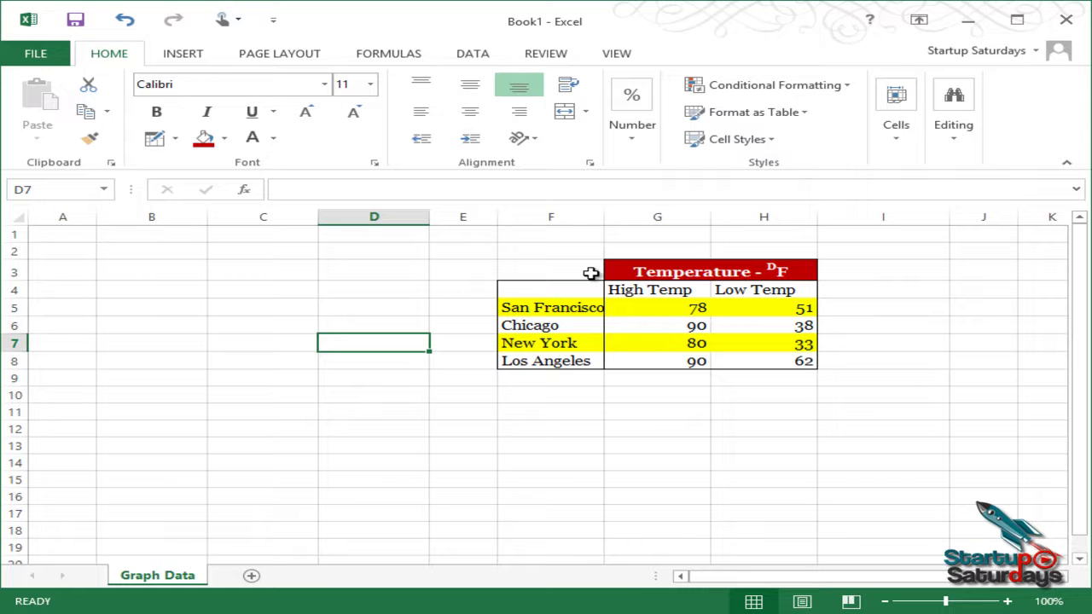
click(695, 445)
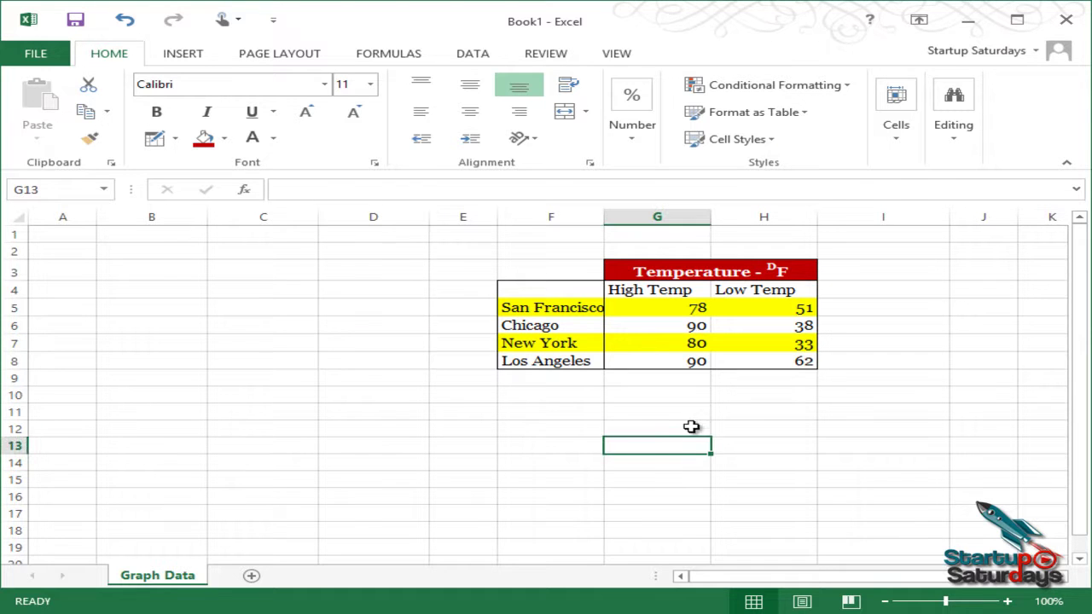
click(375, 163)
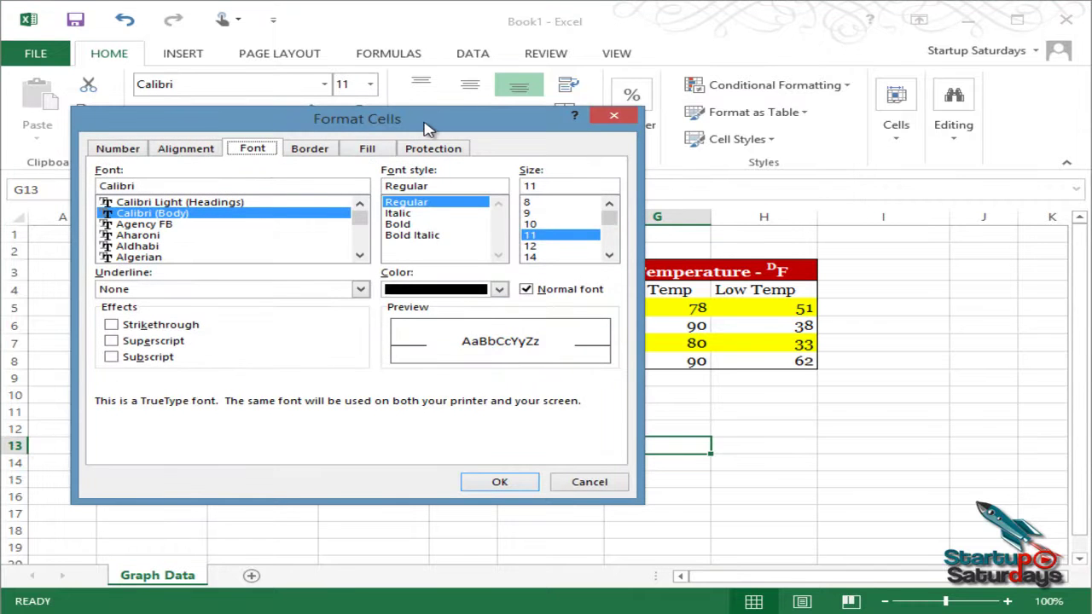
drag(440, 128, 528, 164)
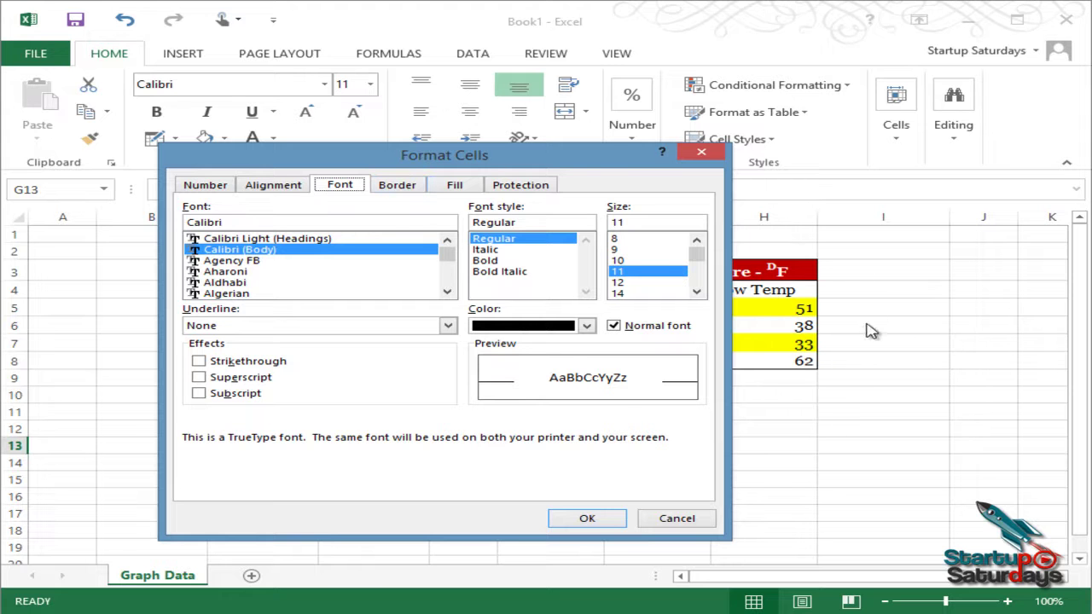
drag(500, 168, 404, 125)
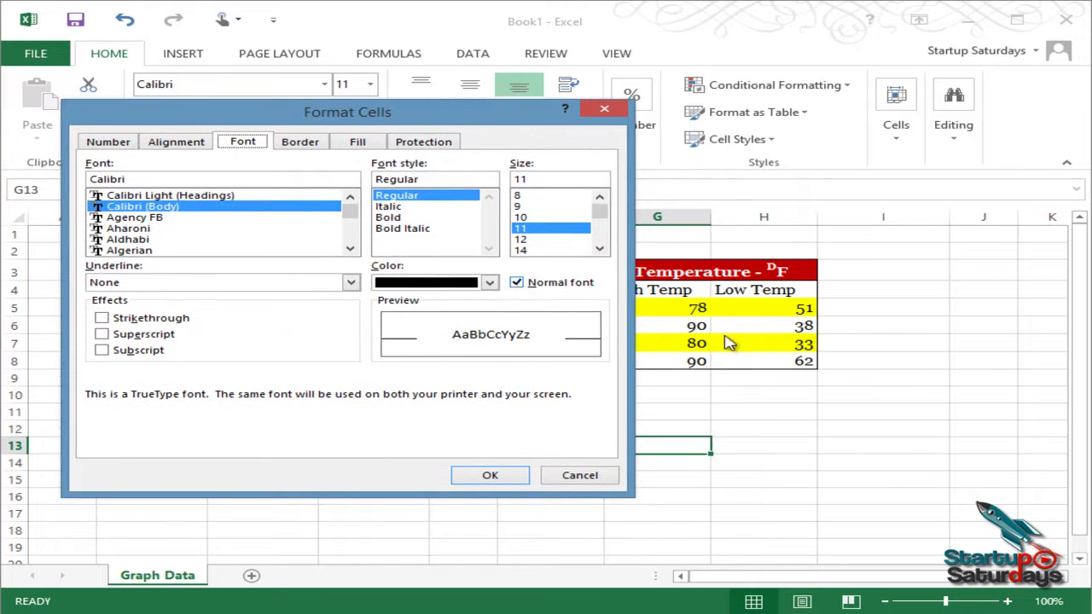
click(108, 142)
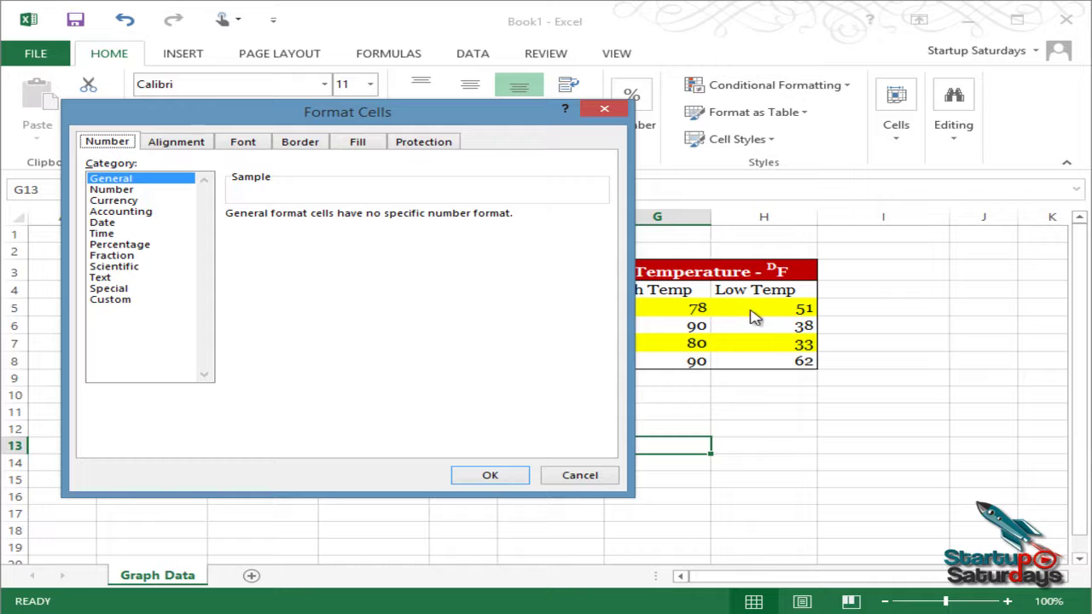
click(123, 197)
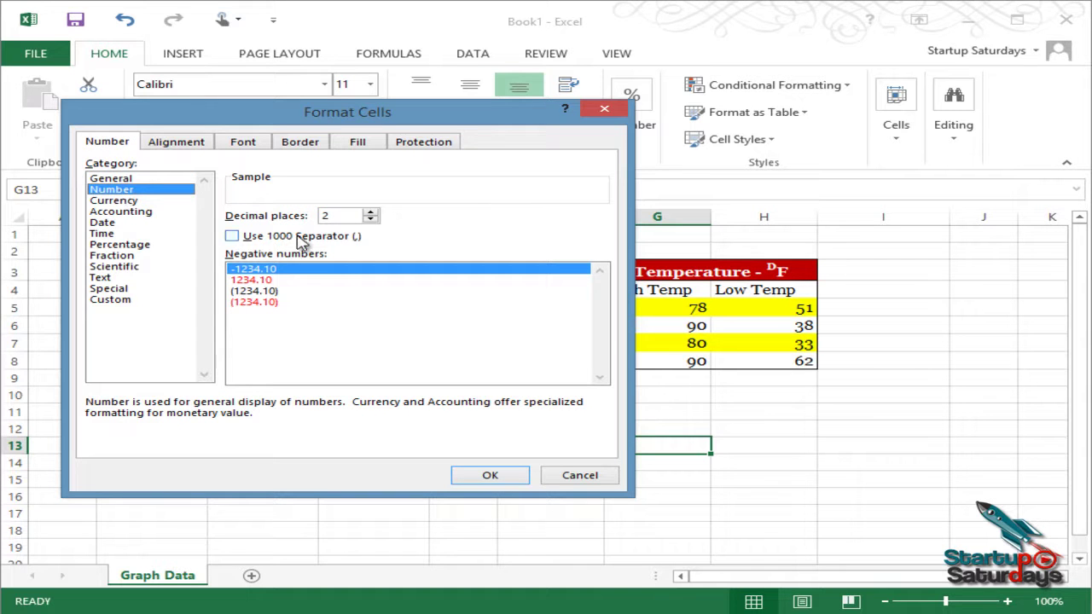
click(579, 475)
click(764, 462)
- Format the temperature values in G5:H8 with the Number category, 1 decimal place and the 1000 separator
drag(665, 306, 758, 360)
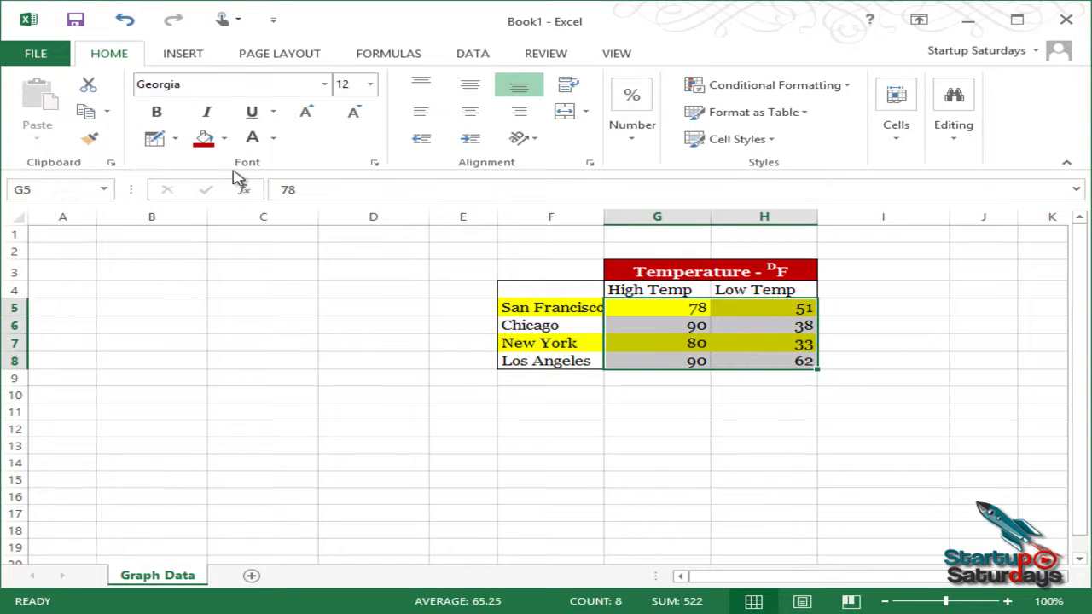
click(376, 164)
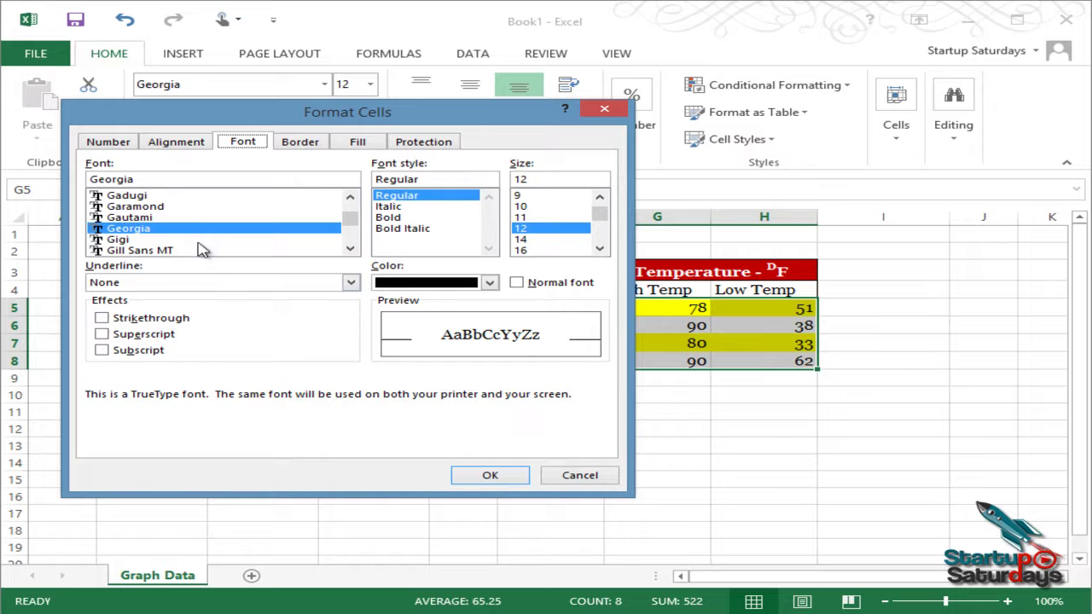
click(101, 143)
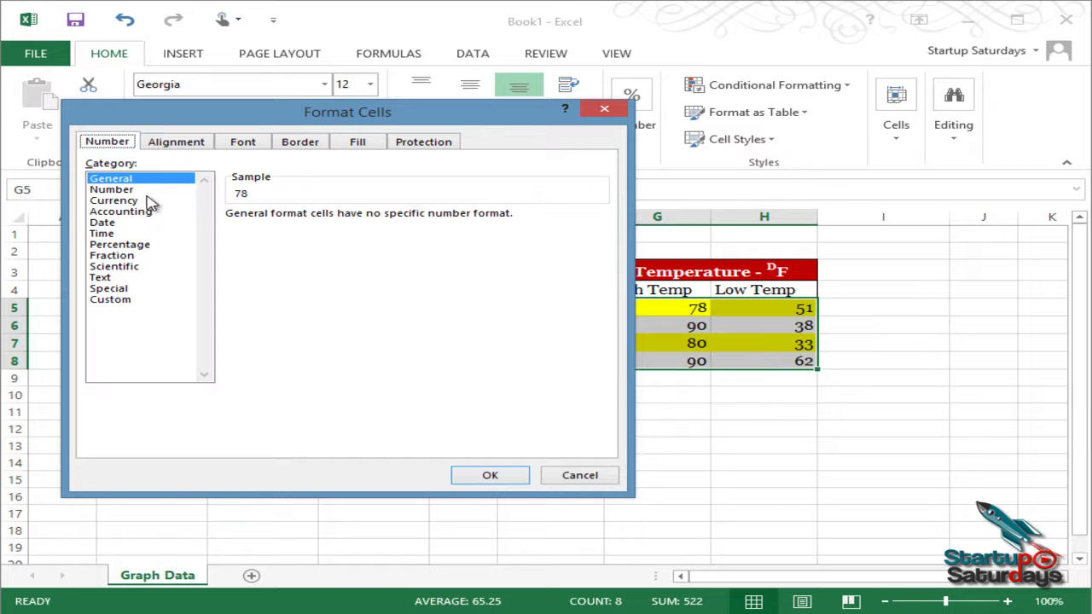
click(112, 189)
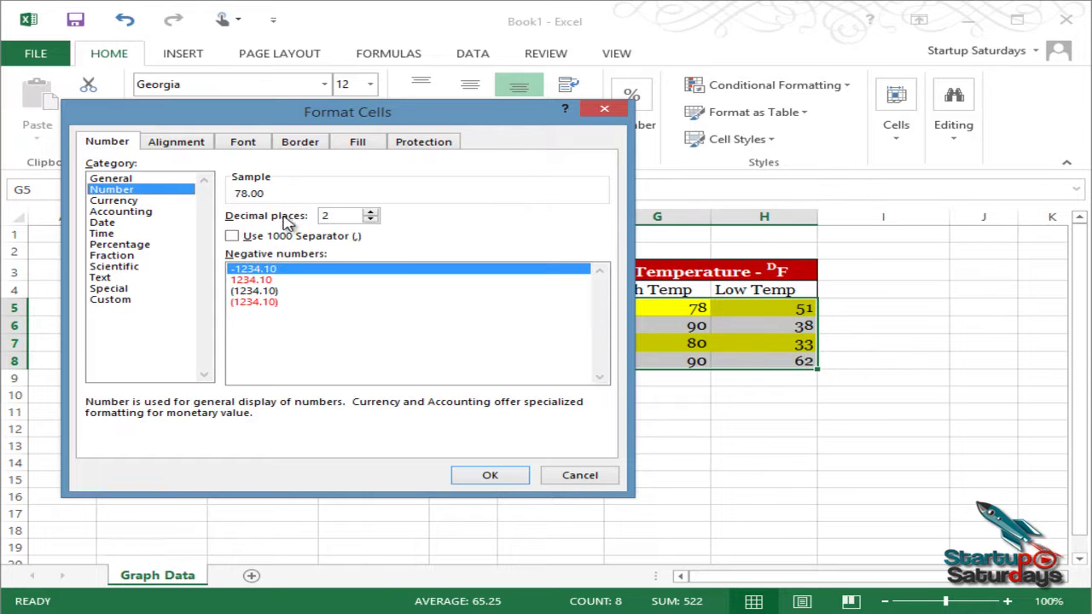
click(373, 219)
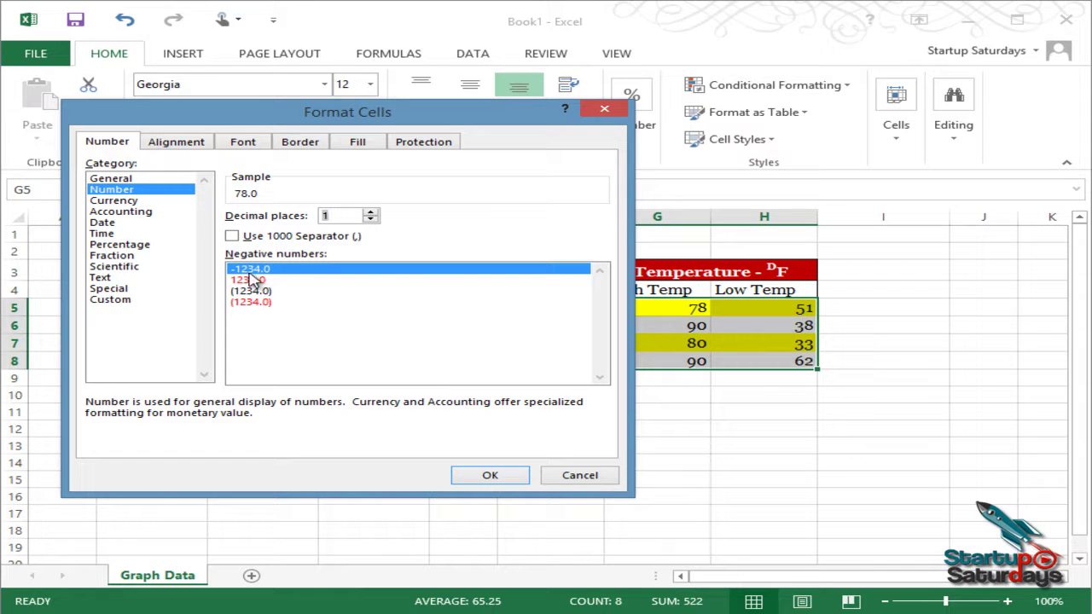
click(232, 237)
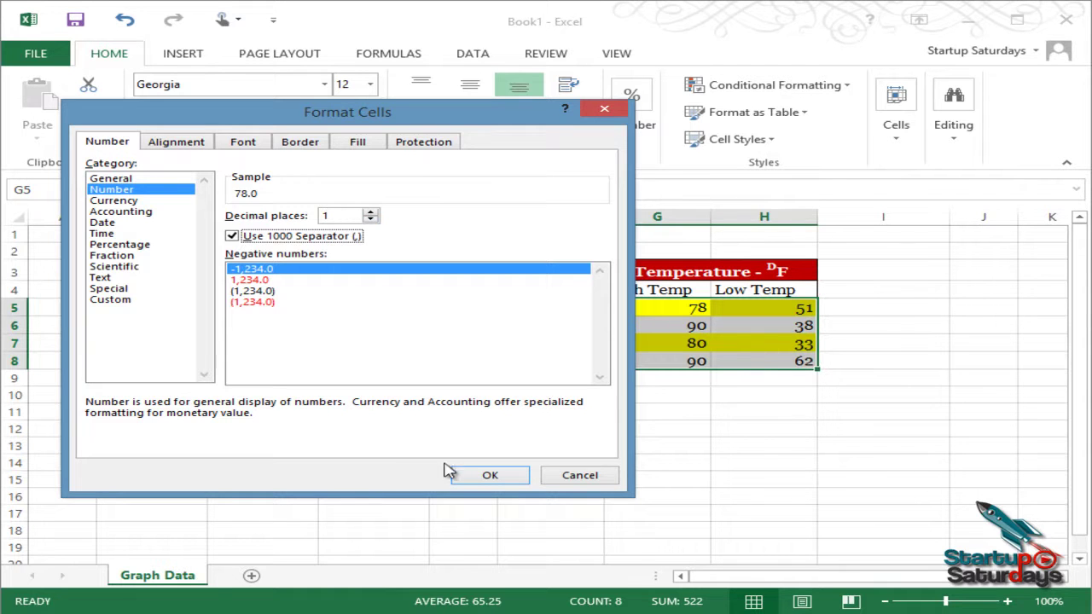
click(490, 475)
click(740, 492)
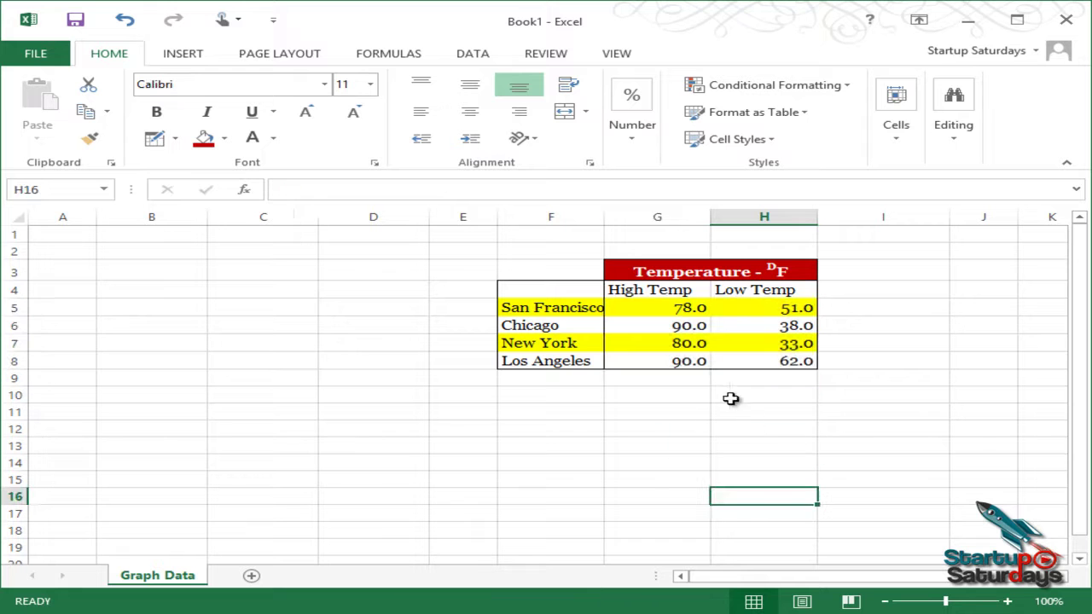